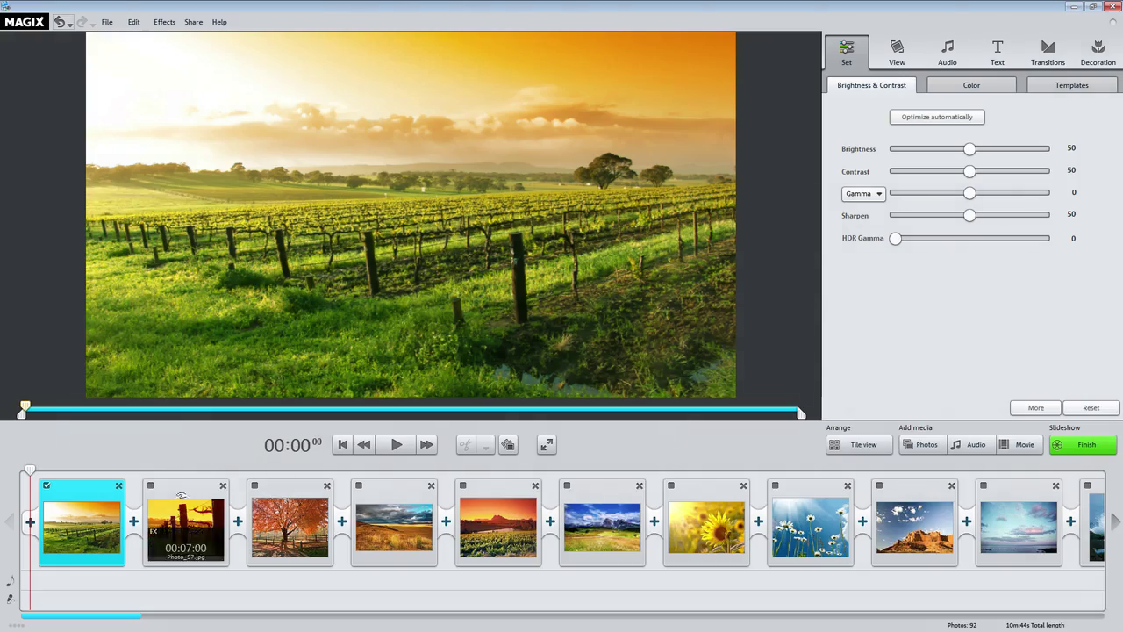
Move the fence-post photo behind the red tree and the sunset vineyard photo forward, then delete the fence-post photo.
left_click(189, 509)
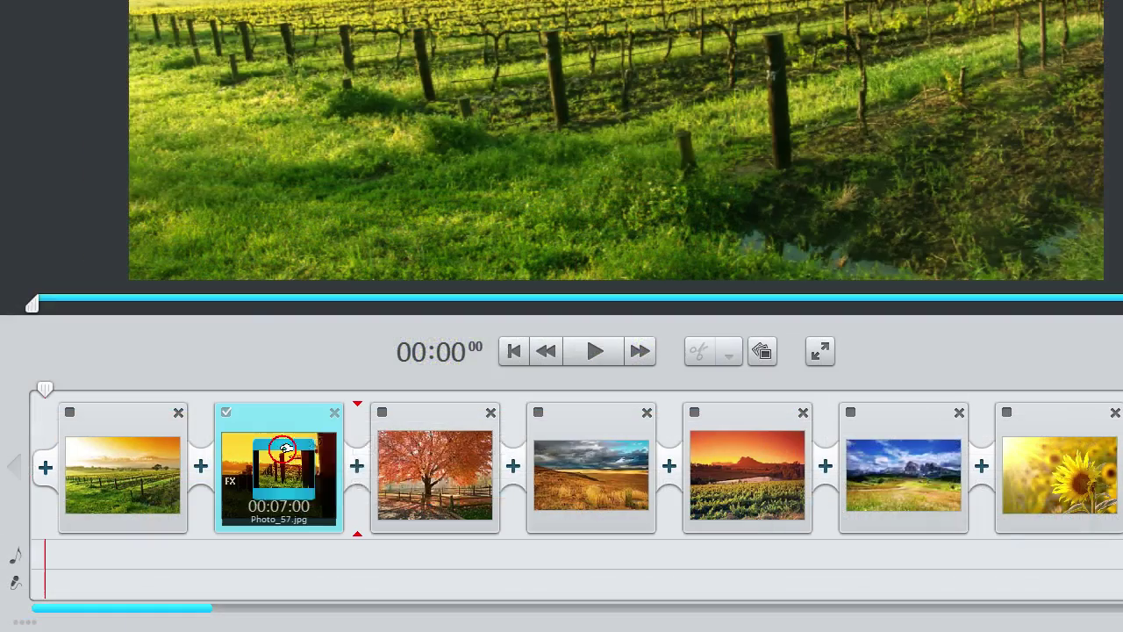
left_click_drag(282, 449, 532, 443)
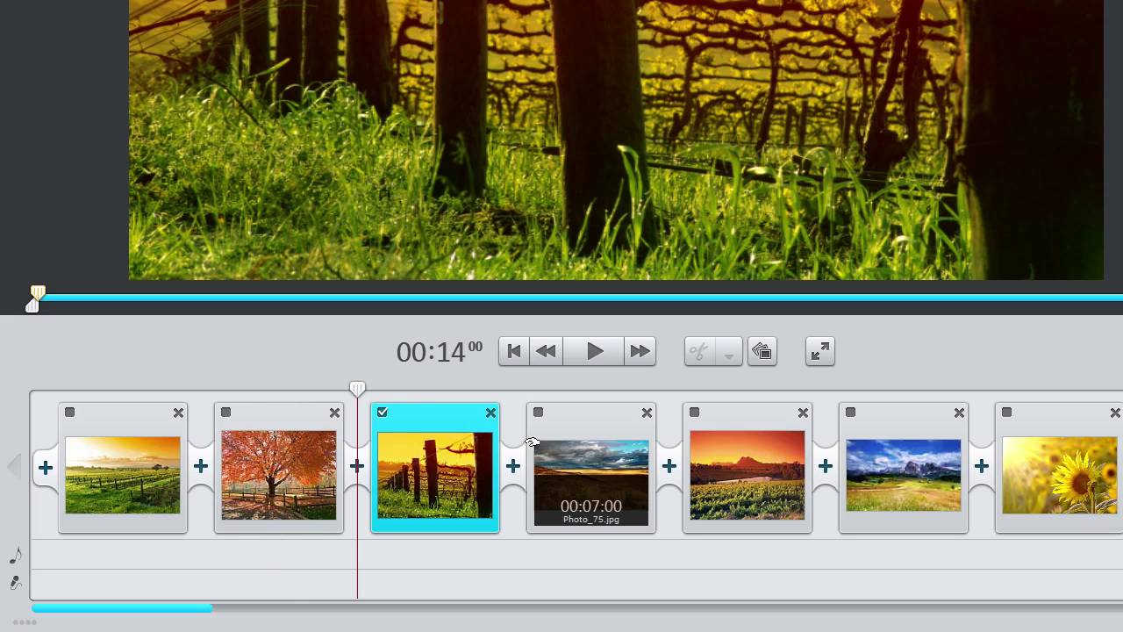
left_click_drag(750, 444, 538, 448)
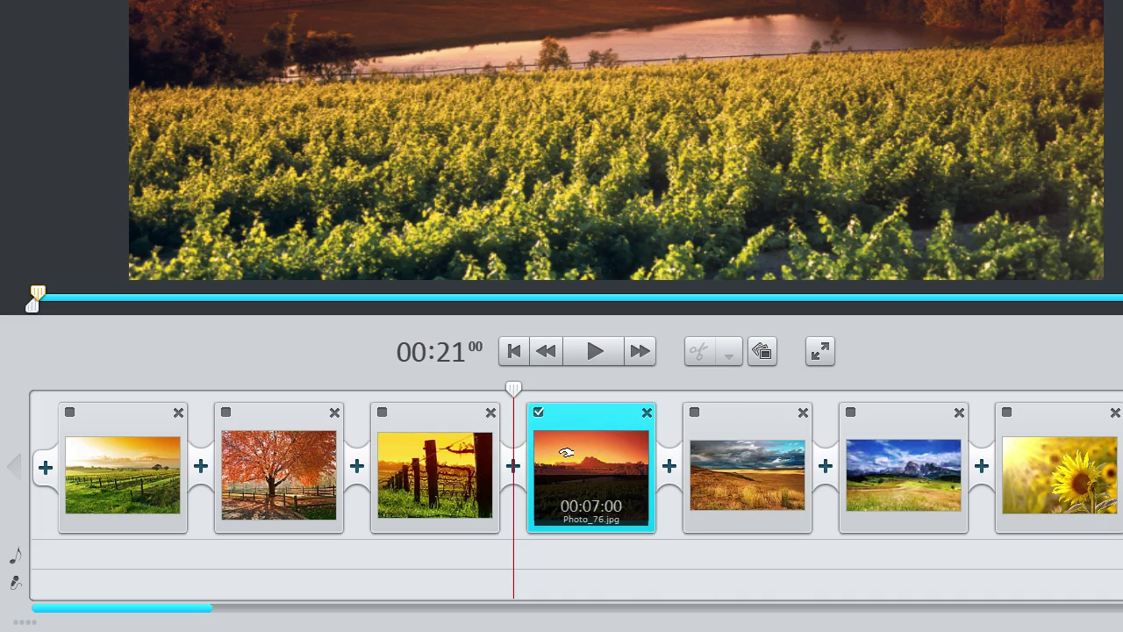
left_click(483, 460)
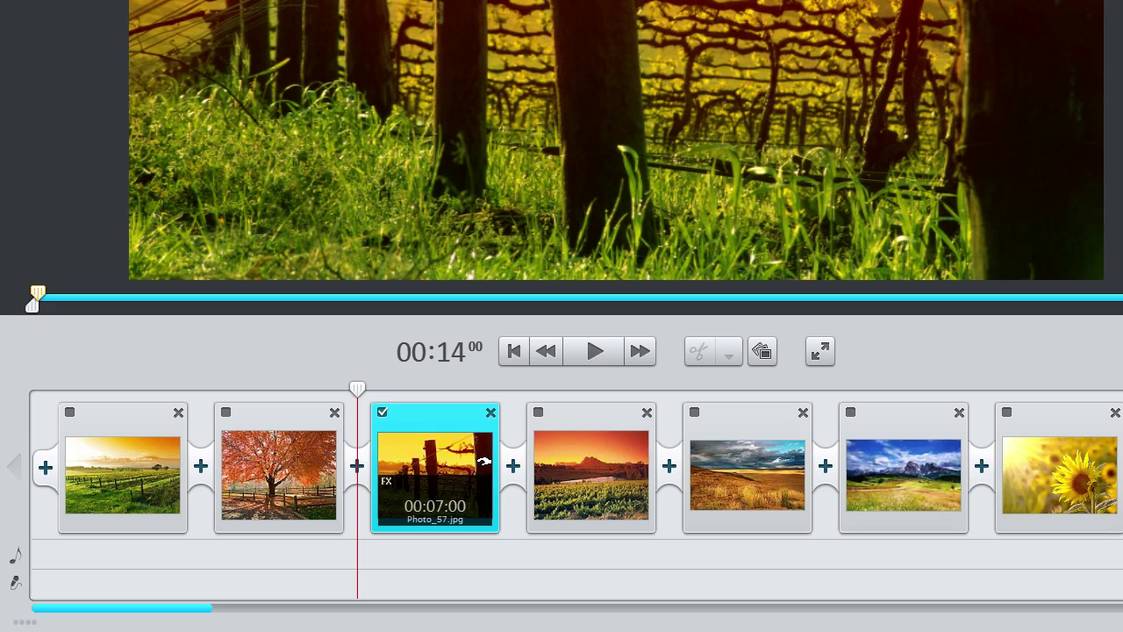
key("Delete")
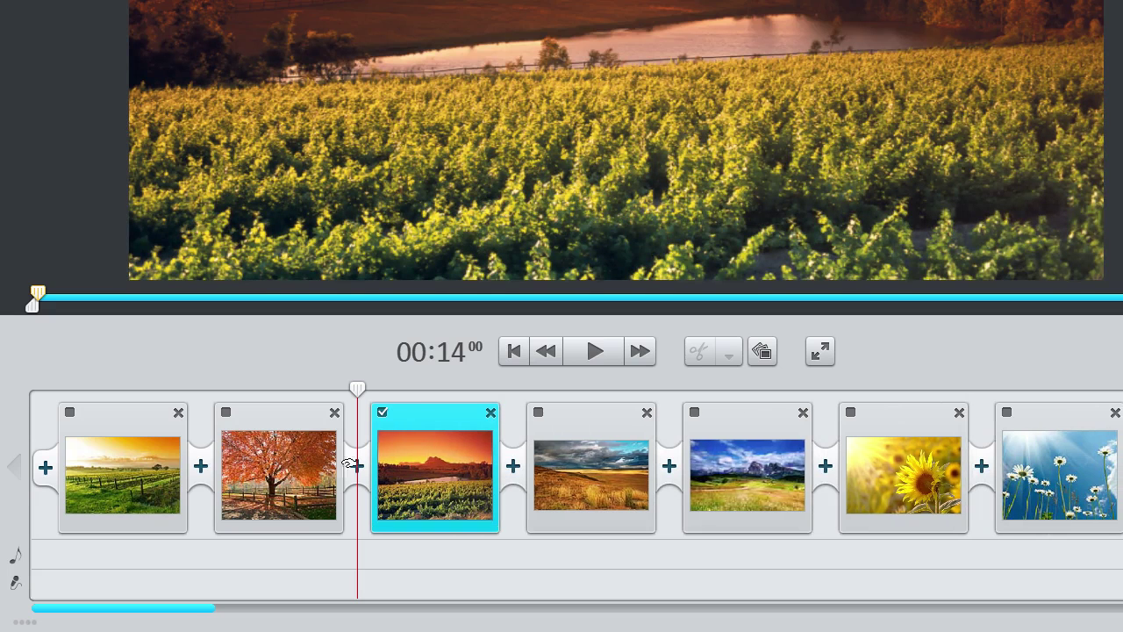
Set a Blur transition after the first photo and apply it to all following transitions.
left_click(201, 467)
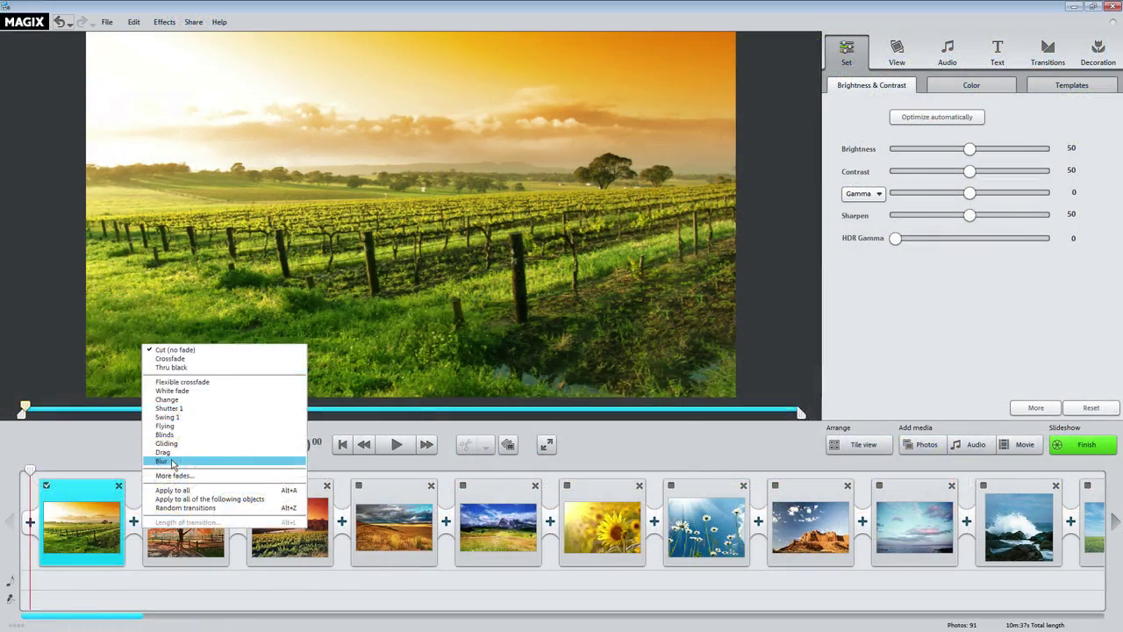
left_click(172, 462)
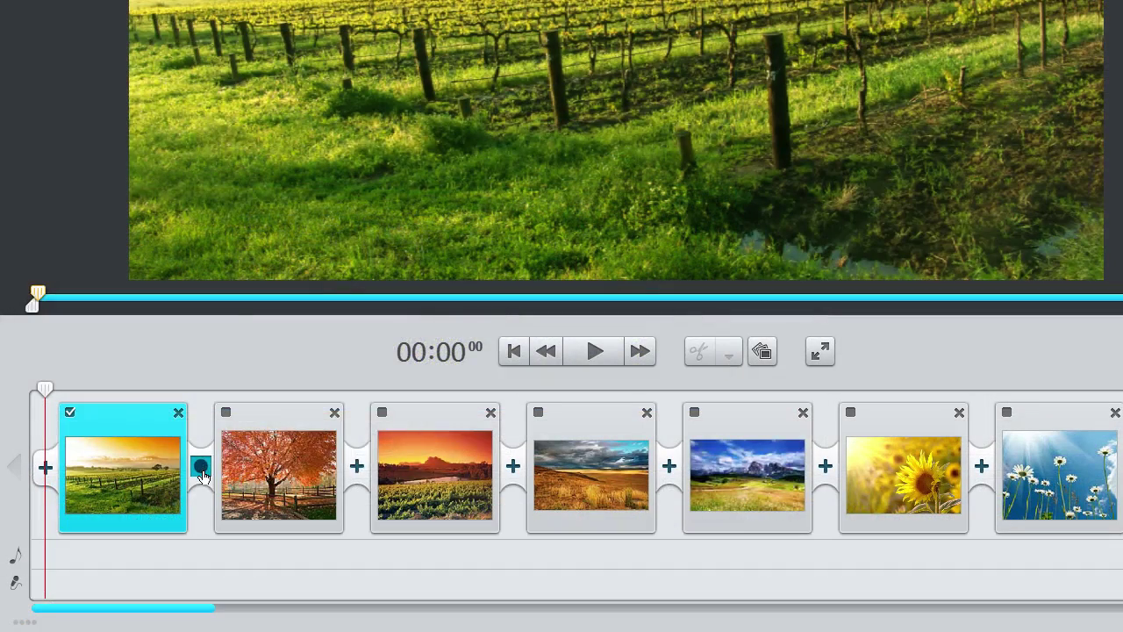
left_click(201, 471)
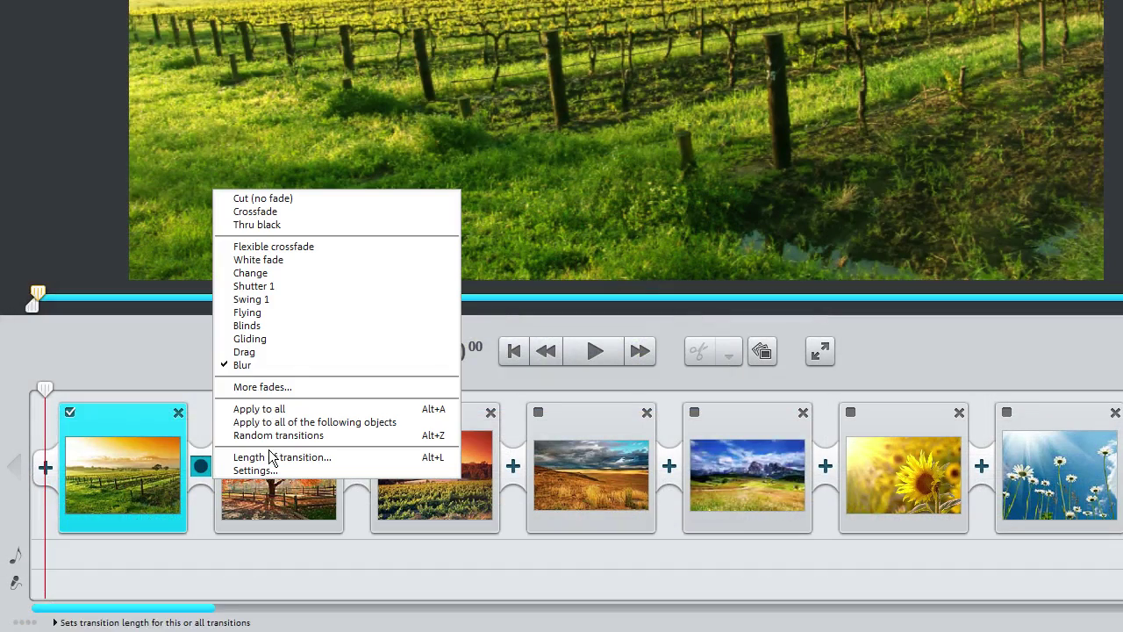
left_click(306, 424)
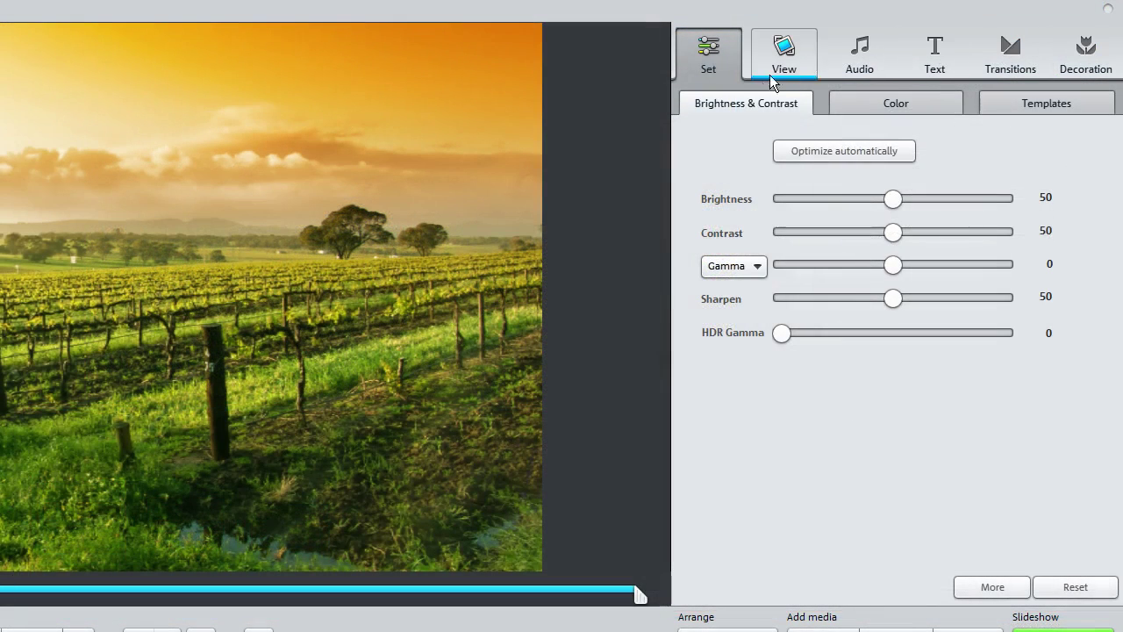
Browse the Color, Templates and Audio settings, ending on Text settings (Arial 35, 5.0 s).
left_click(878, 103)
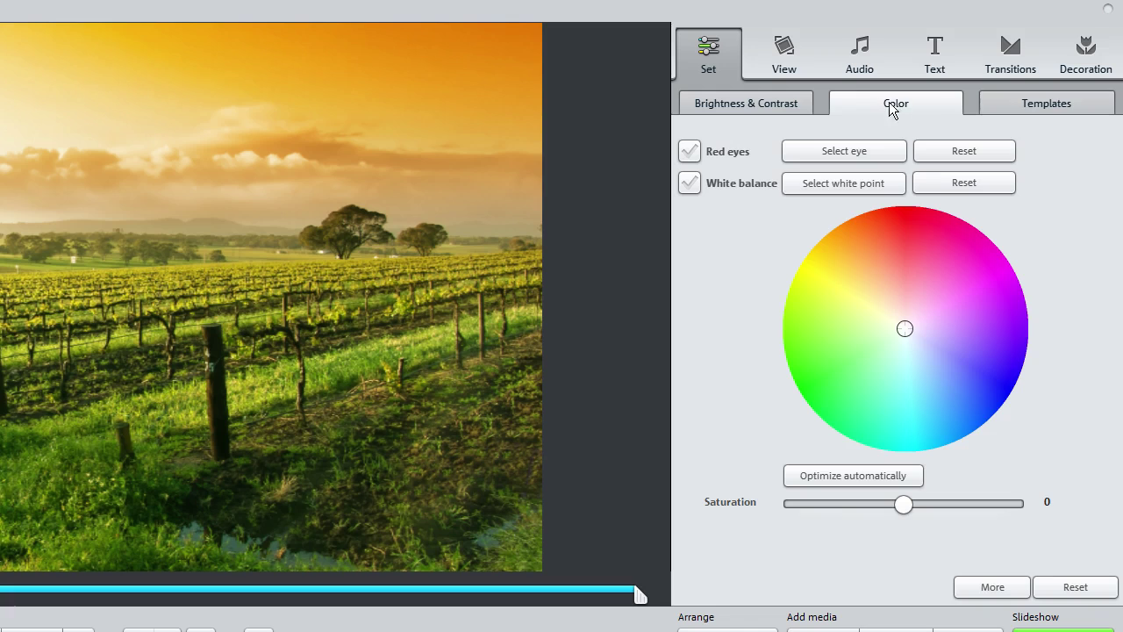
left_click(1042, 106)
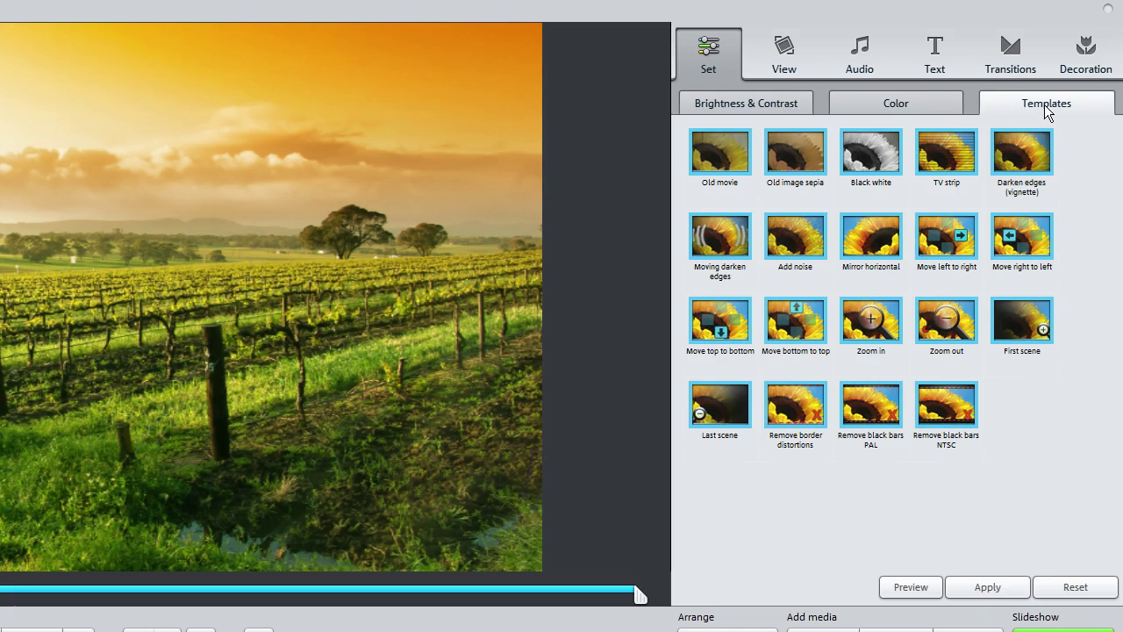
left_click(859, 65)
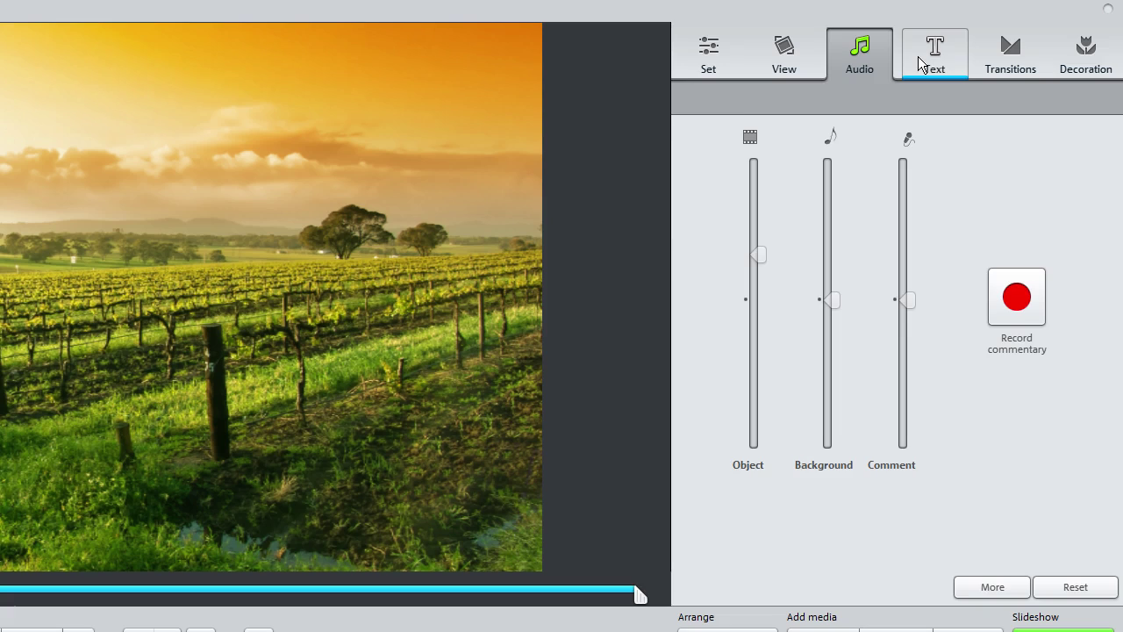
left_click(918, 57)
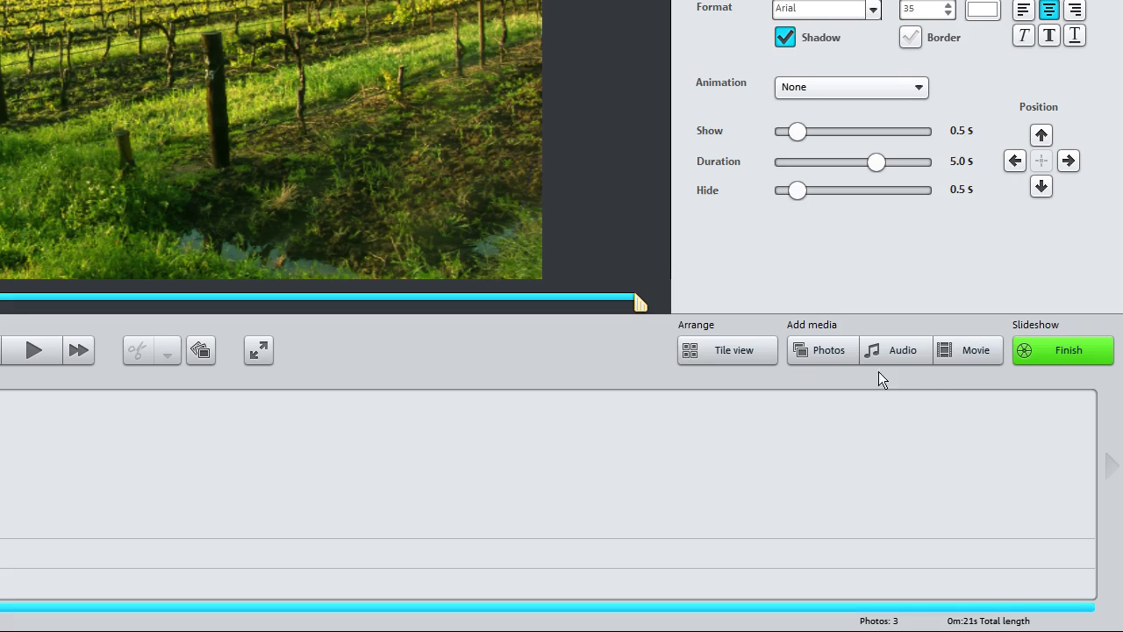
Add Photo_2.jpg from the computer's Various folder to the slideshow.
left_click(829, 357)
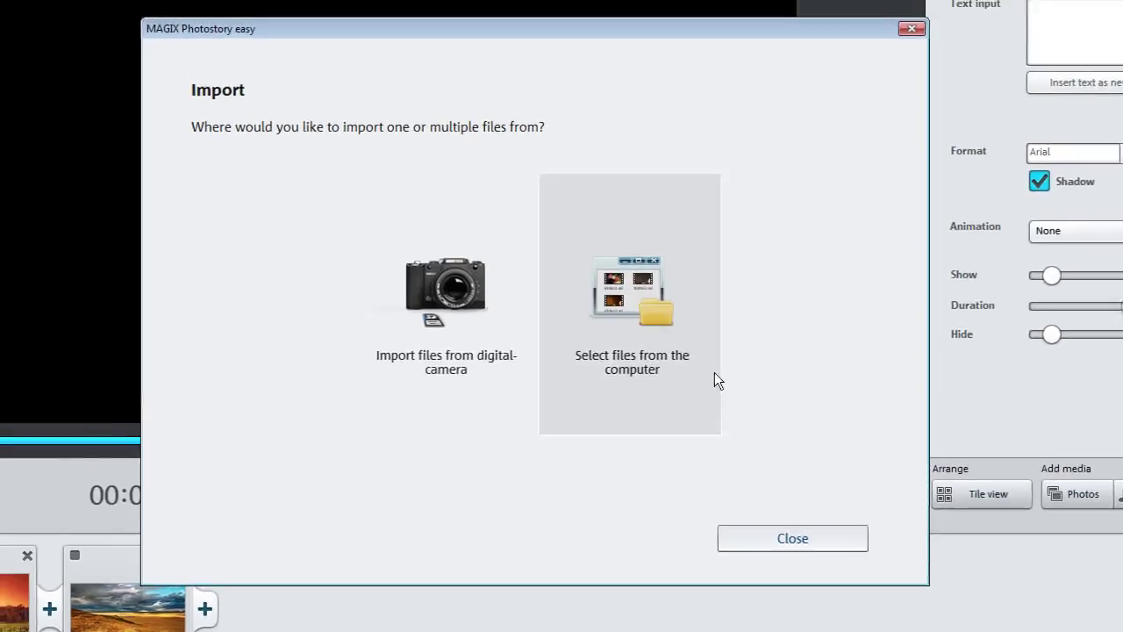
left_click(679, 355)
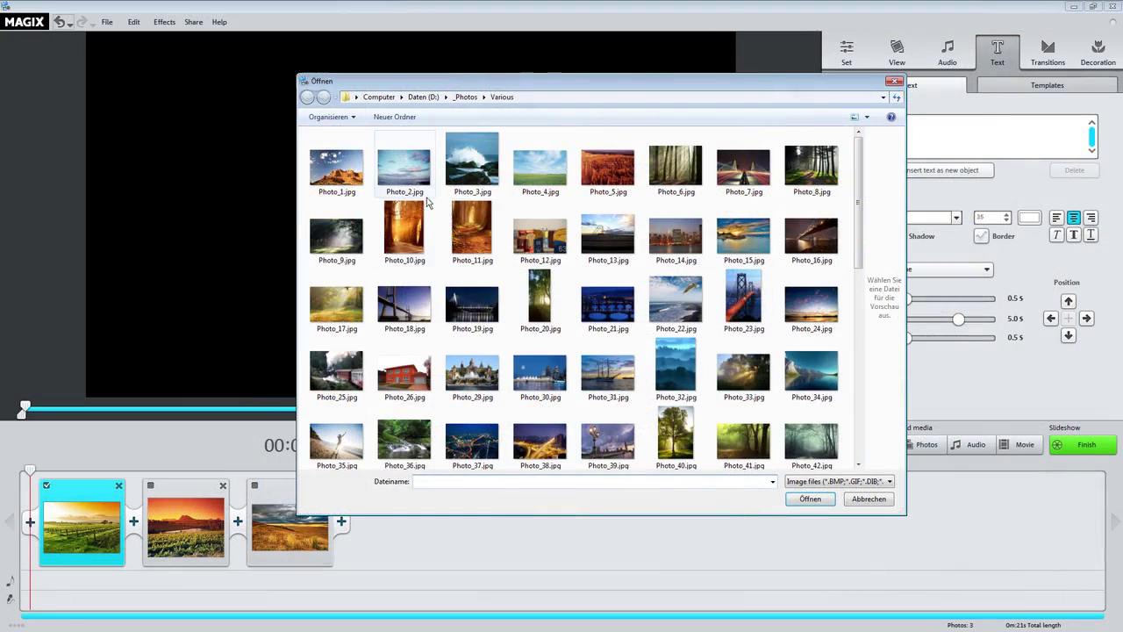
left_click(416, 174)
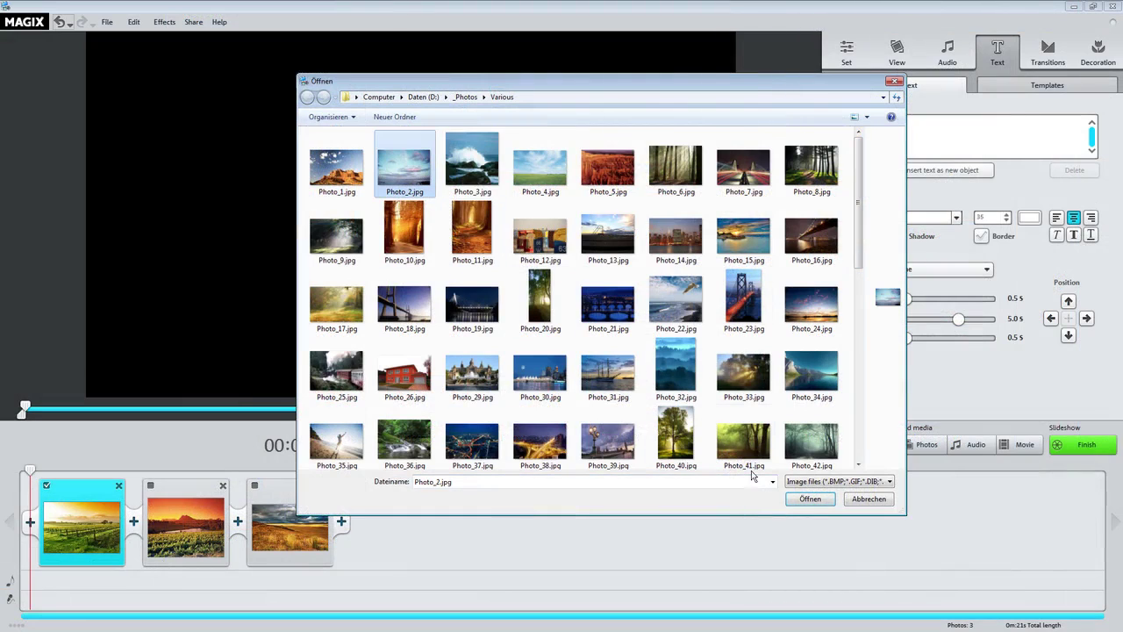
left_click(807, 500)
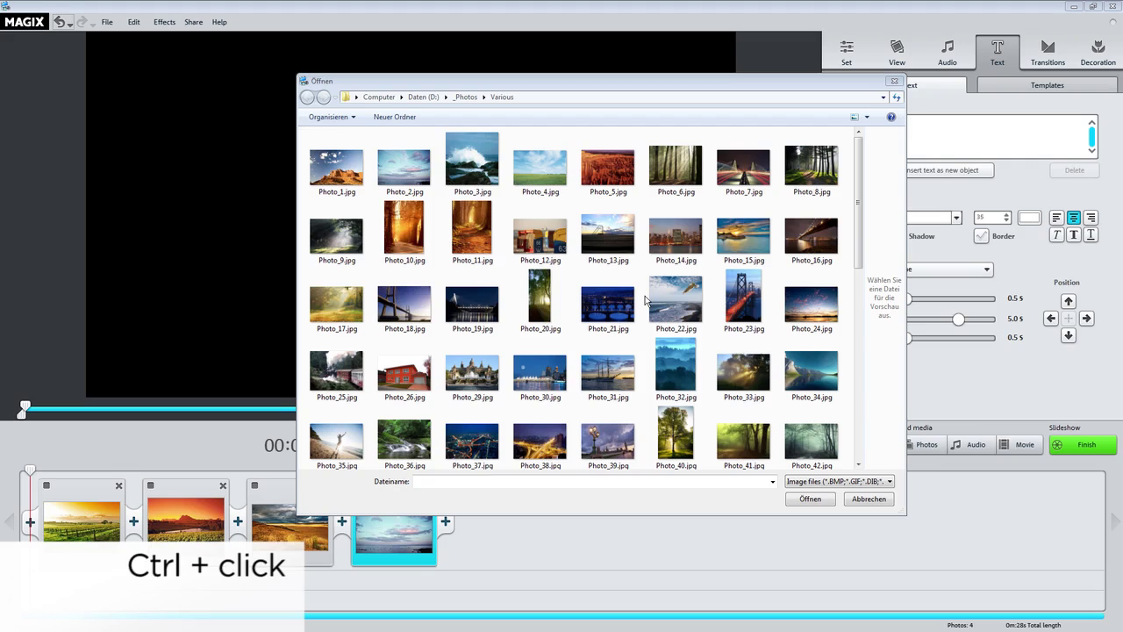
Add Photo_12, Photo_13, Photo_31 and Photo_18 together to the slideshow.
left_click(546, 250, "ctrl")
left_click(581, 246, "ctrl")
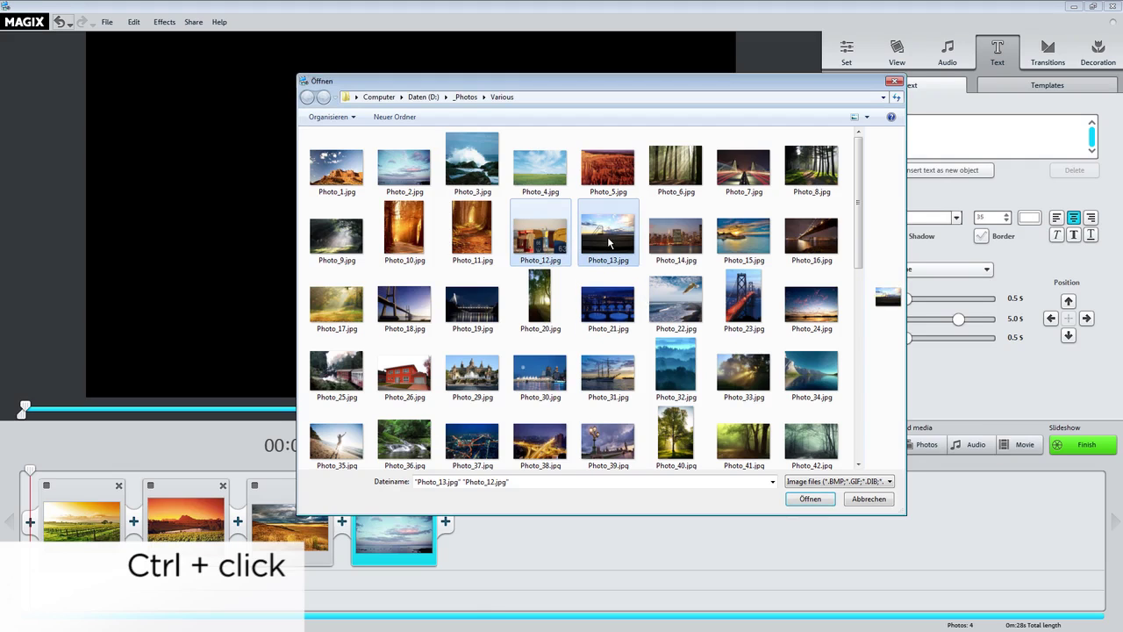
left_click(611, 351, "ctrl")
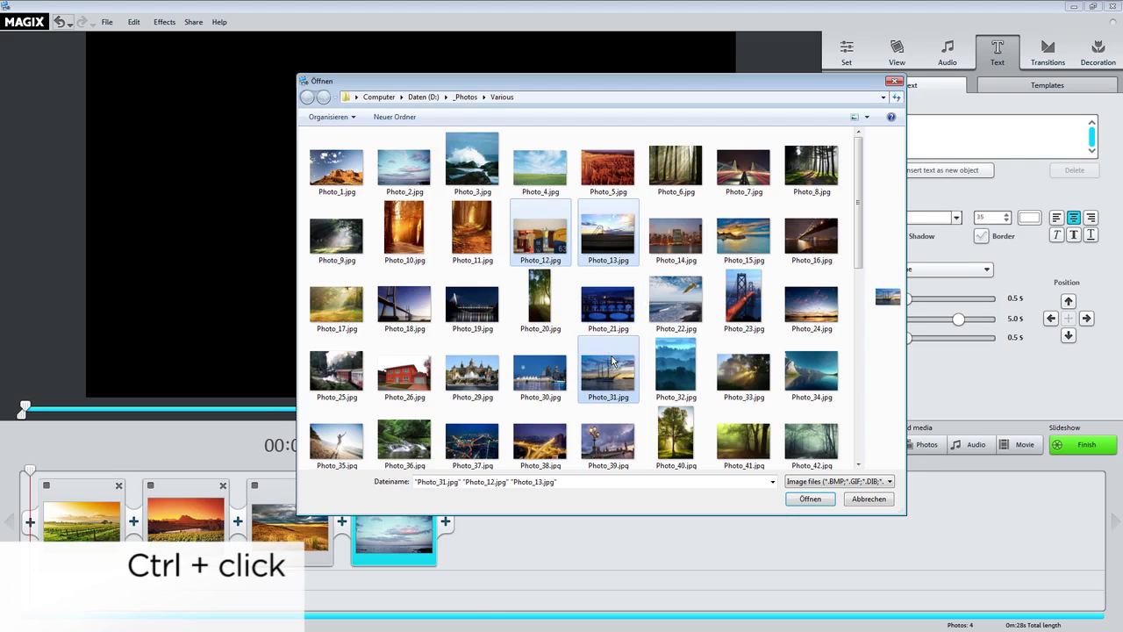
left_click(421, 305, "ctrl")
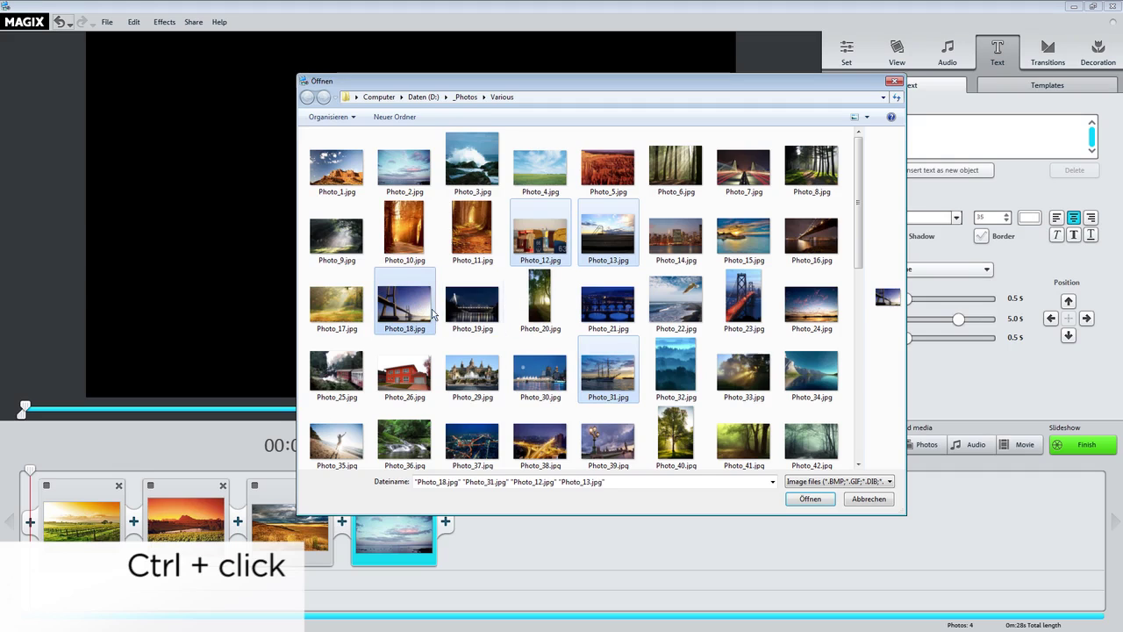
left_click(810, 499)
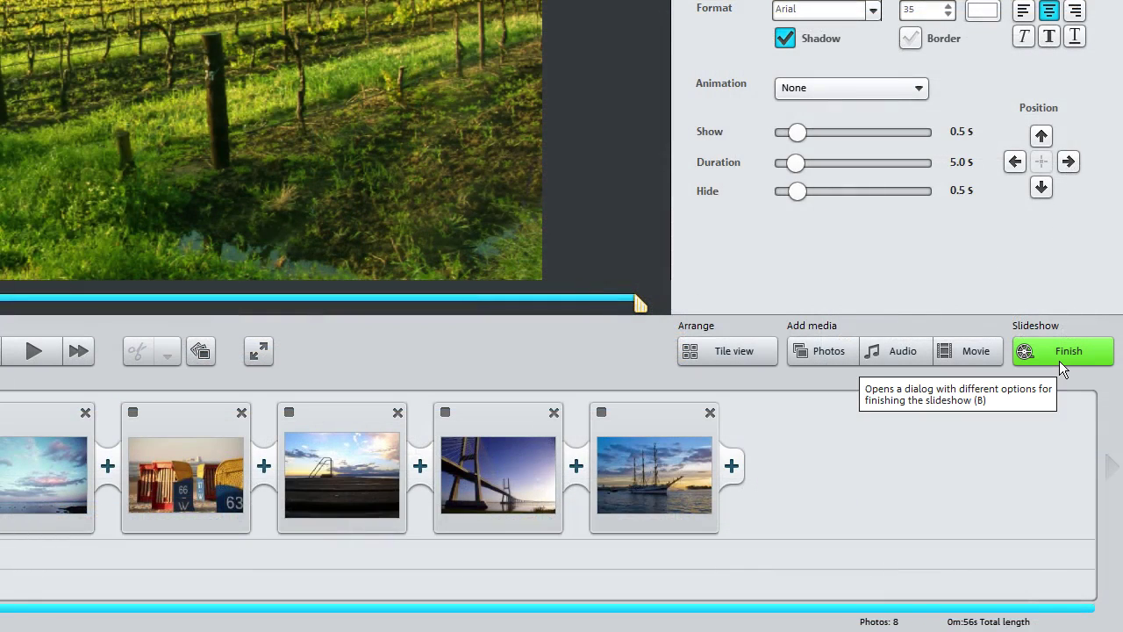
Review the Finish options for outputting the slideshow.
left_click(1059, 360)
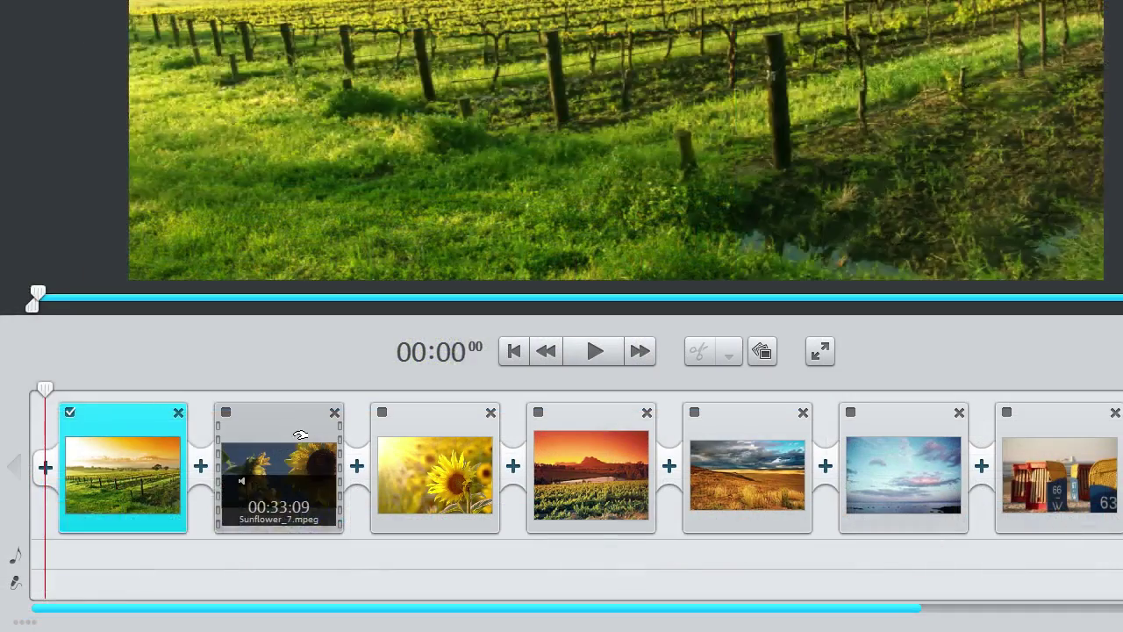
Split the Sunflower_7 video clip at about 00:10.
left_click(200, 500)
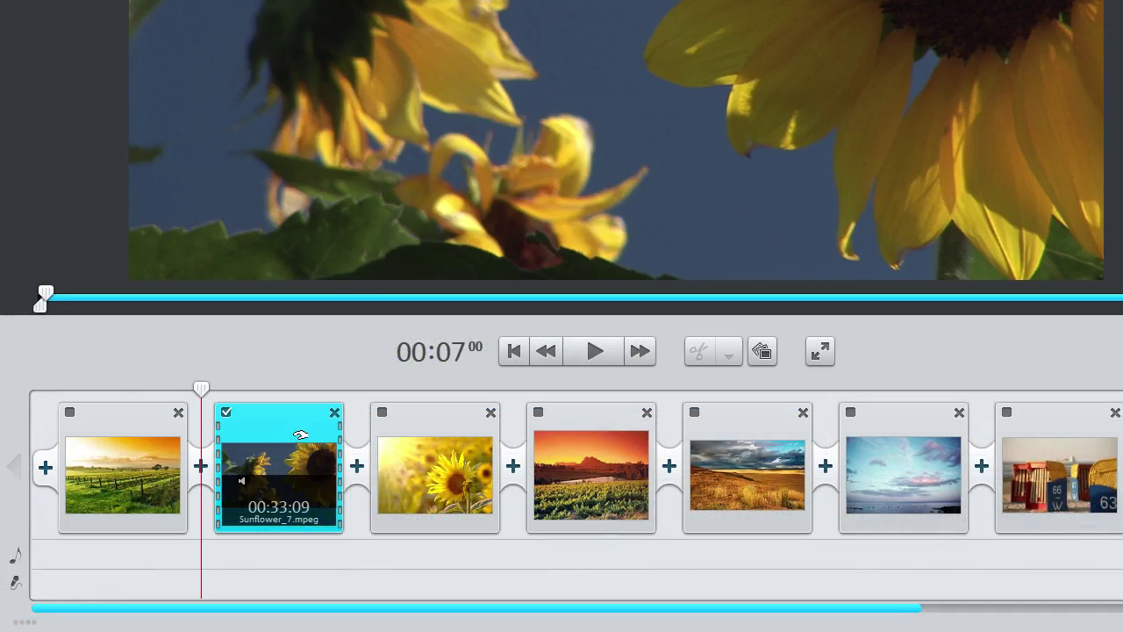
left_click_drag(45, 291, 154, 293)
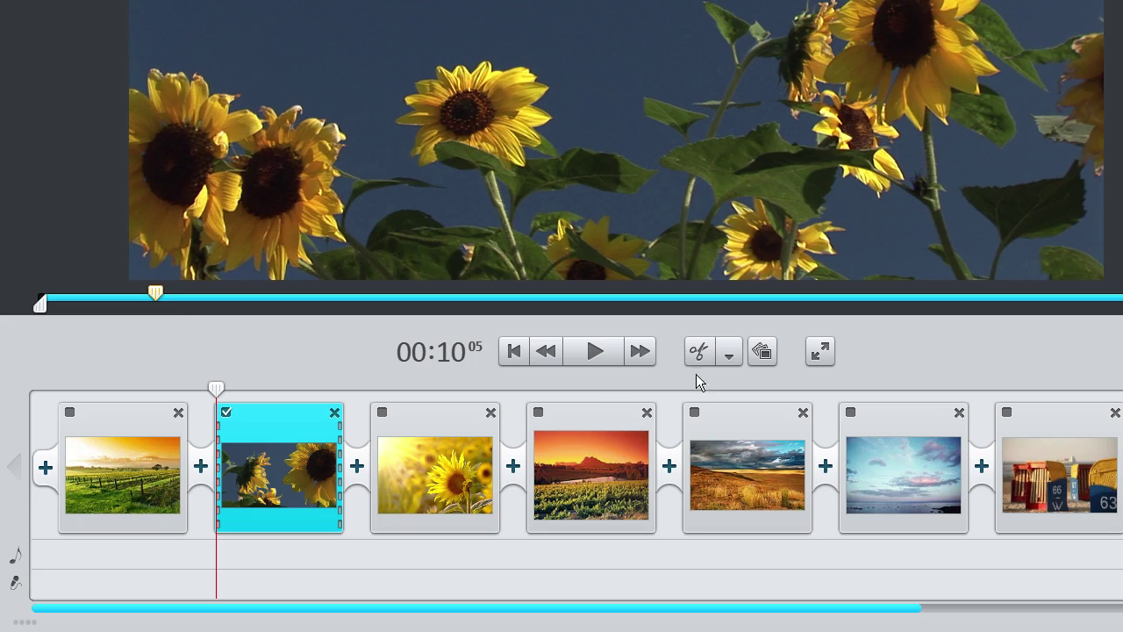
left_click(705, 353)
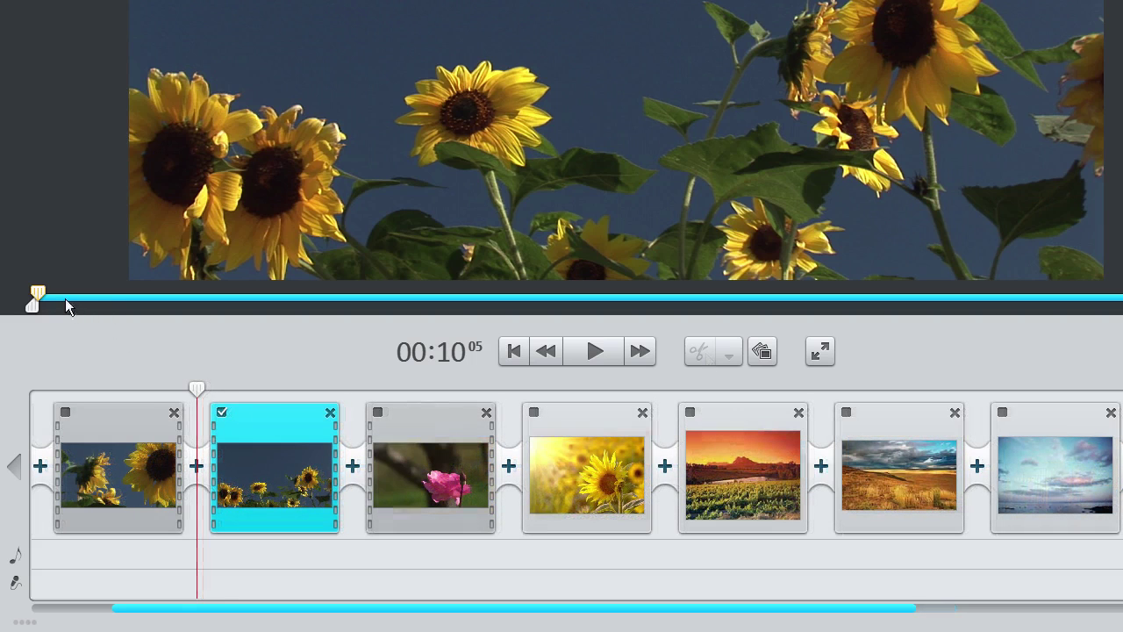
Trim the start later and the end earlier on the second sunflower clip.
left_click_drag(39, 292, 409, 293)
left_click_drag(36, 306, 405, 306)
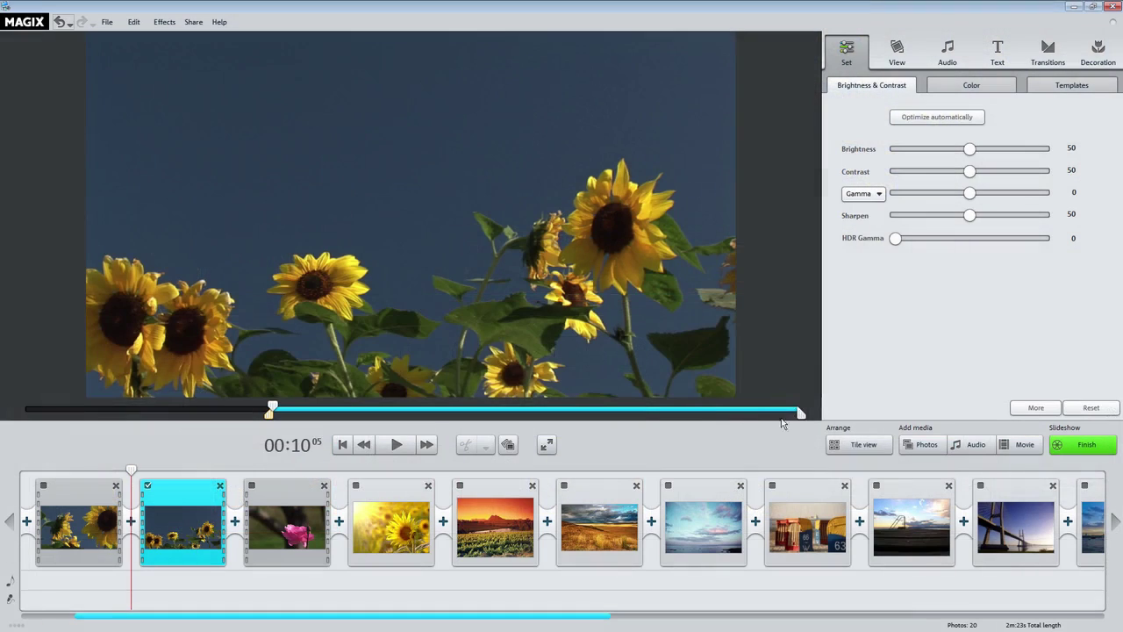
mouse_move(798, 413)
left_mouse_down()
mouse_move(346, 412)
mouse_move(790, 427)
left_mouse_up()
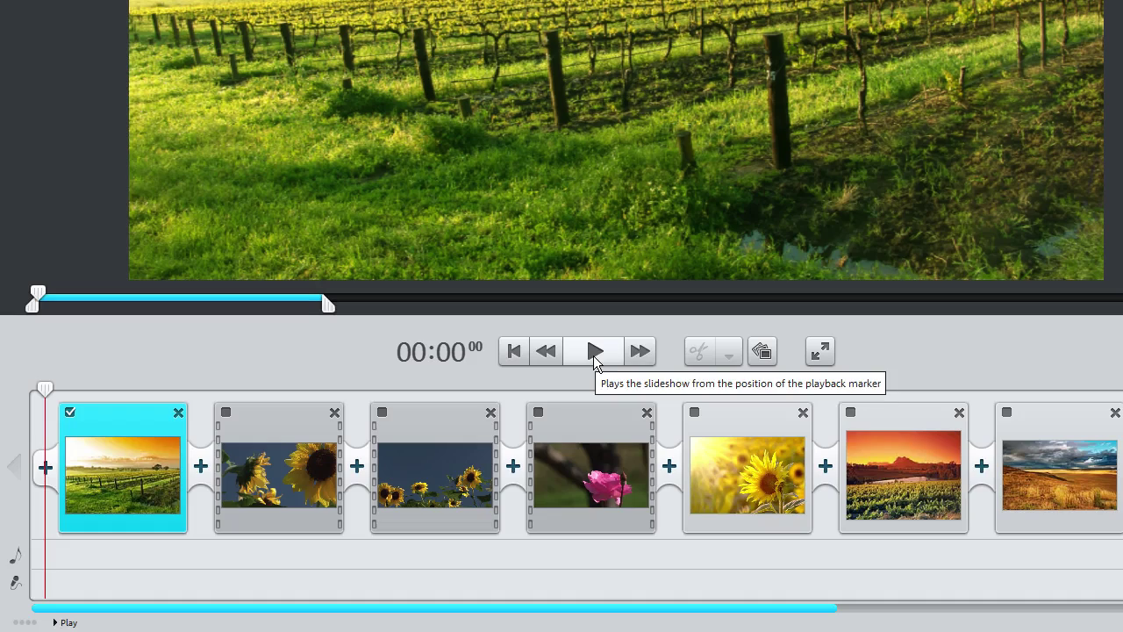
Play and stop the slideshow, then preview the sunflower clip with Space.
left_click(593, 352)
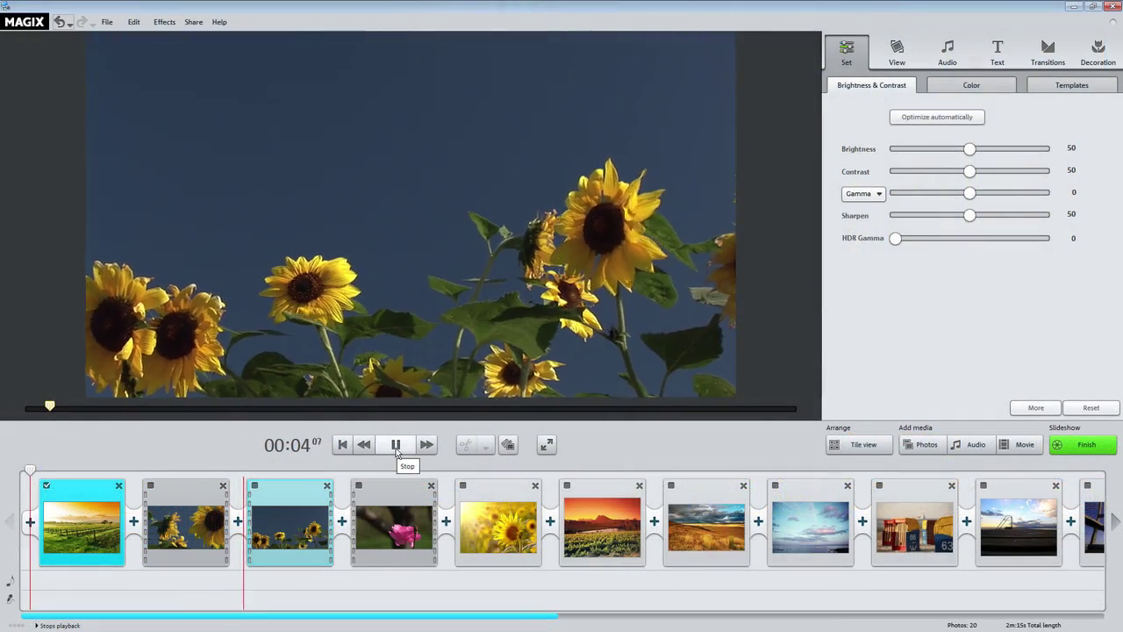
left_click(396, 445)
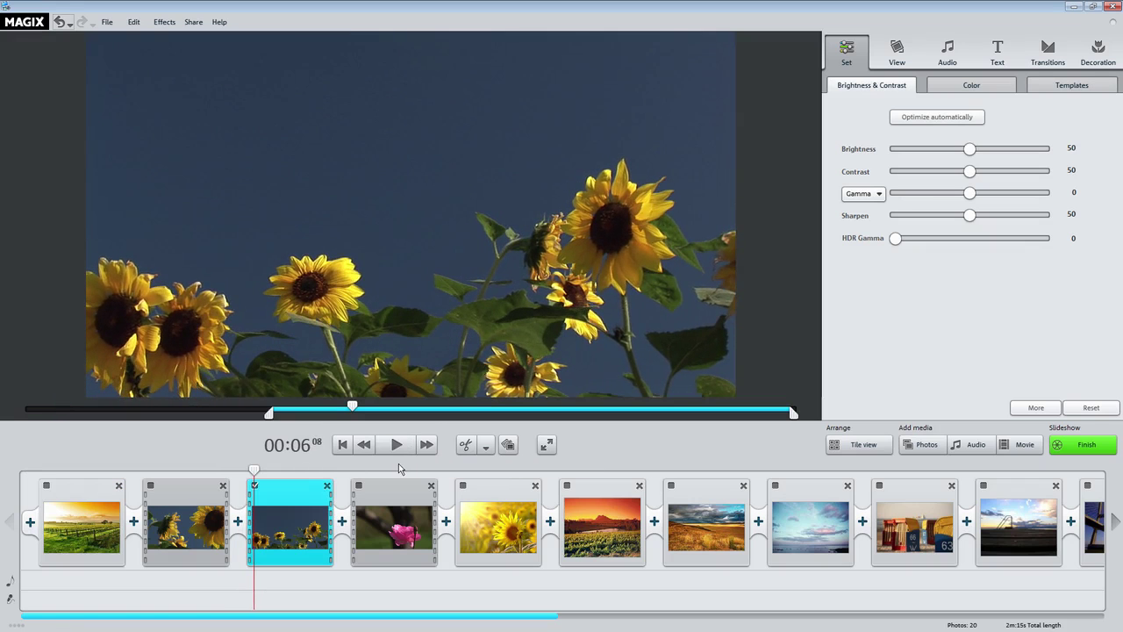
key("space")
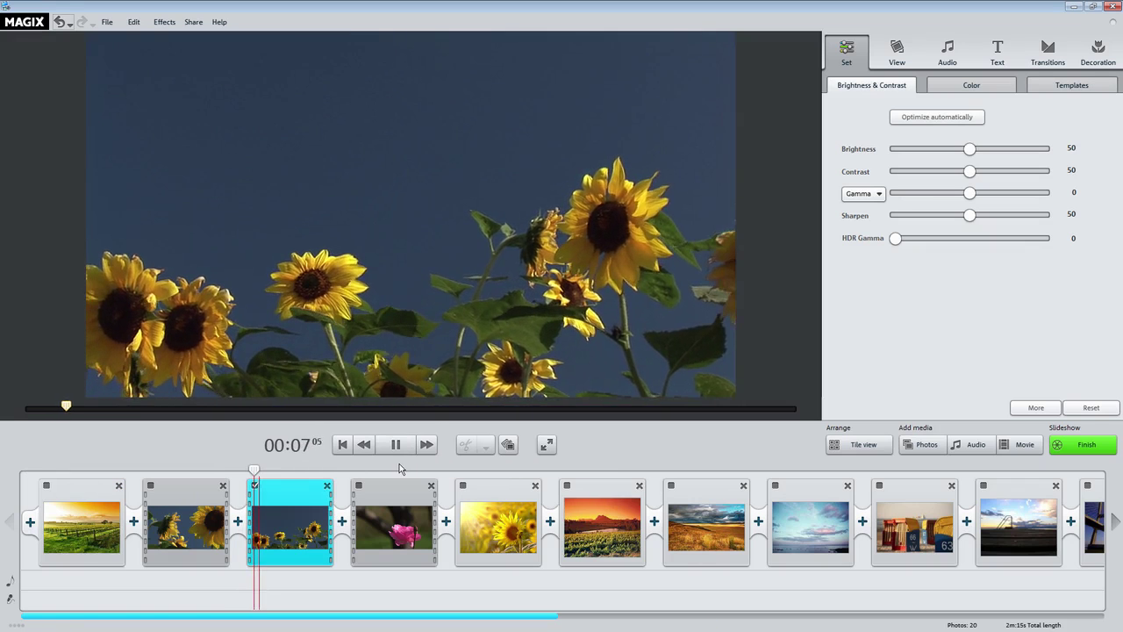
key("space")
key("space")
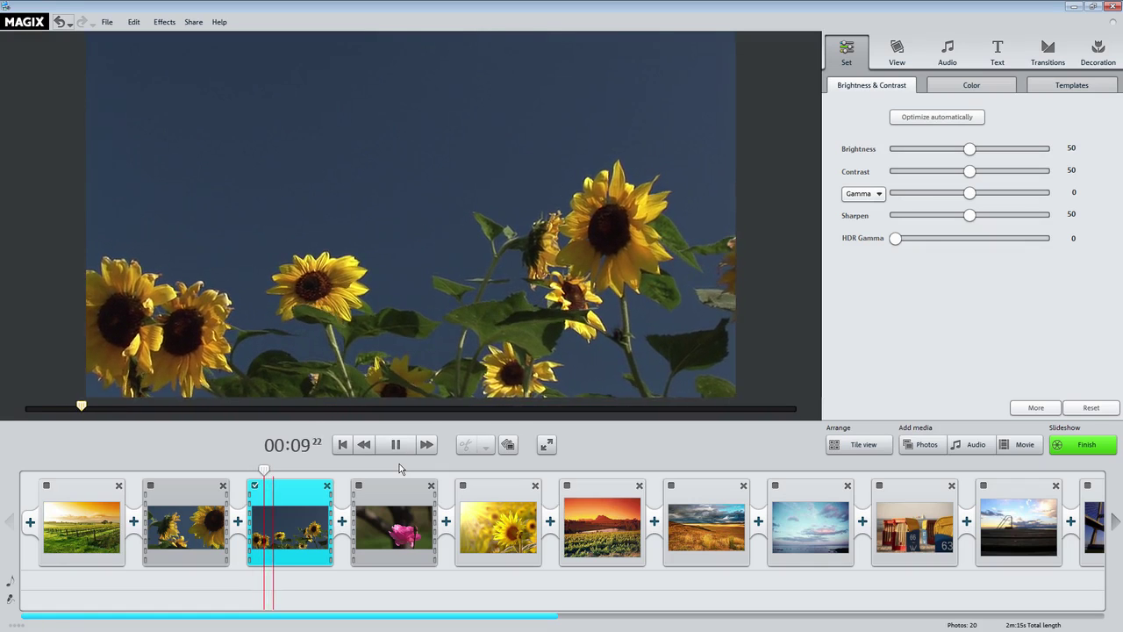
key("space")
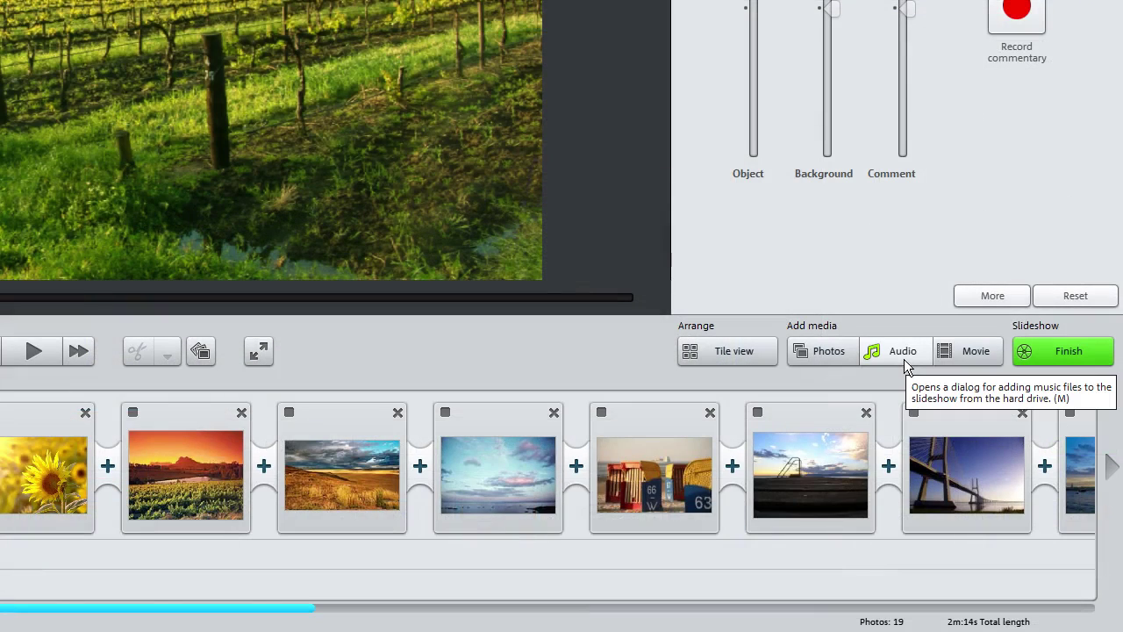
Add Spheric Sea.ogg as background music and trim its end near the sunset vineyard photo.
left_click(903, 358)
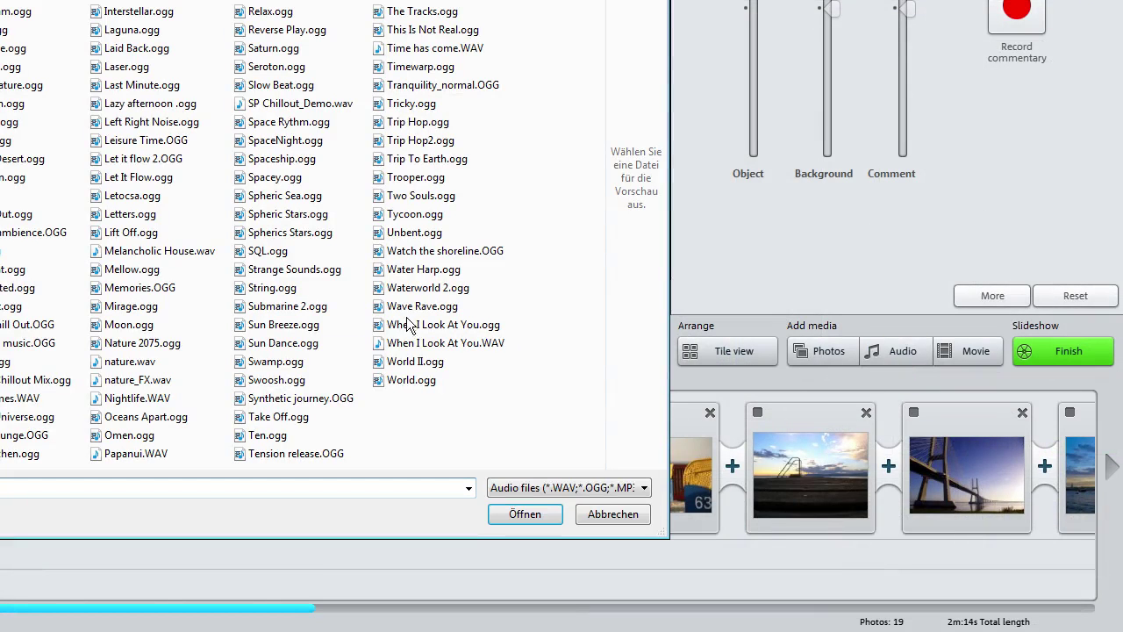
left_click(314, 202)
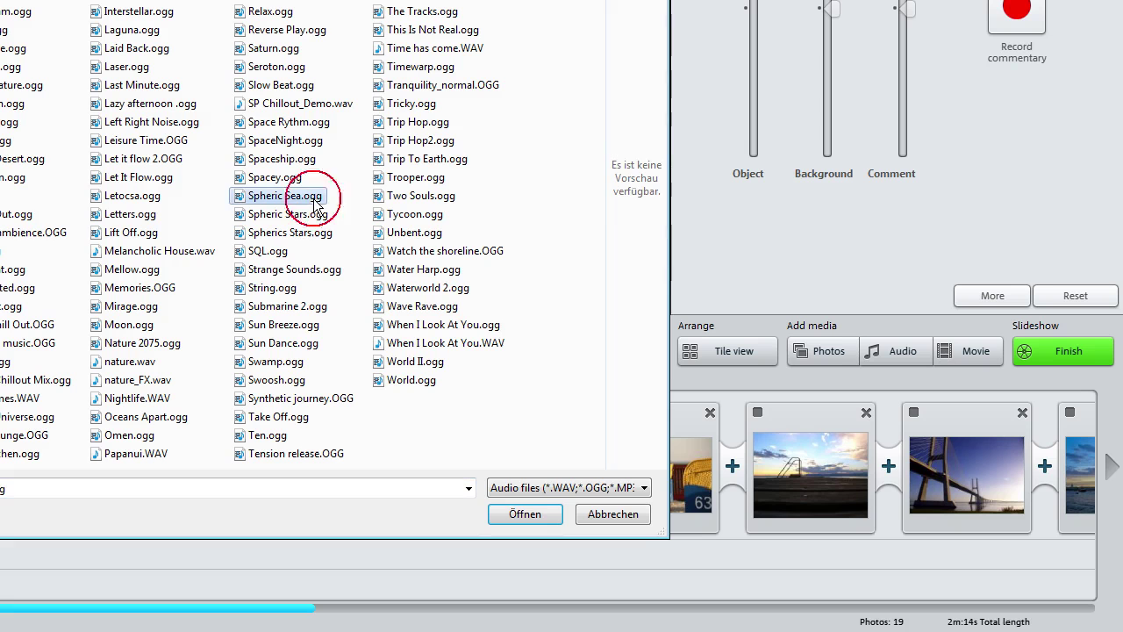
left_click(527, 514)
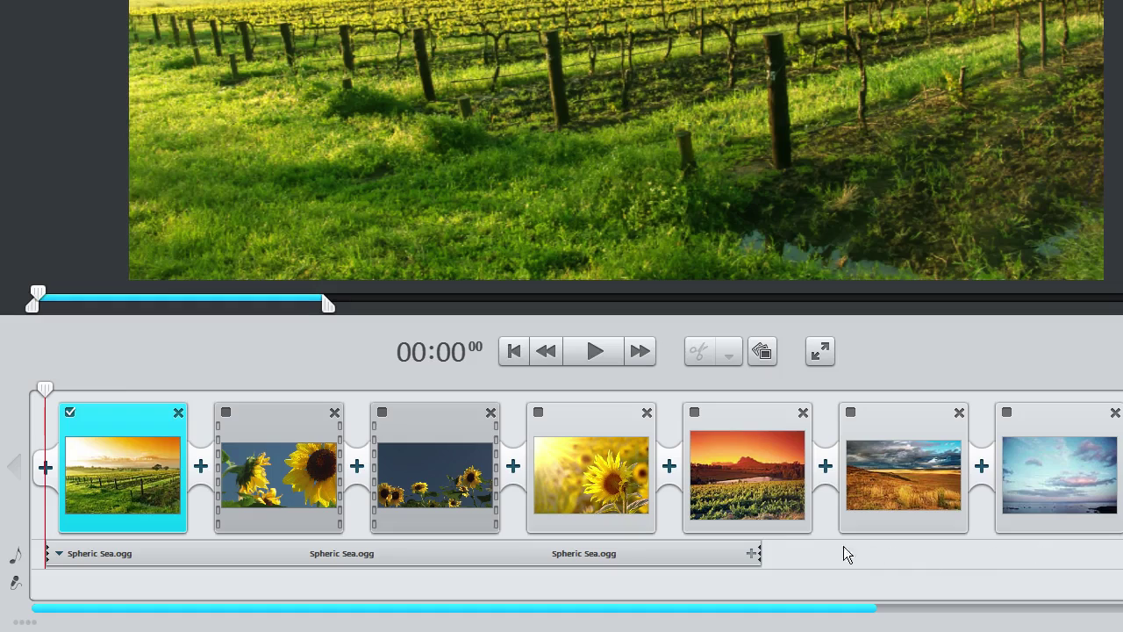
left_click_drag(762, 549, 741, 560)
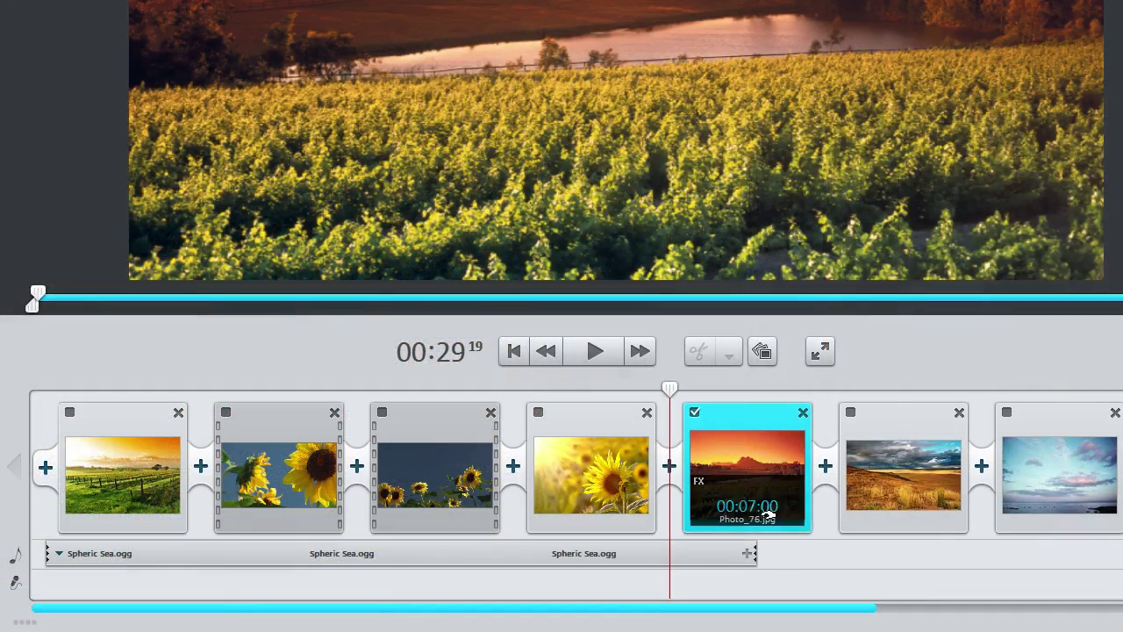
Insert Beat Clinic.ogg before Spheric Sea.ogg and shift the Spheric Sea clip along the track.
right_click(756, 557)
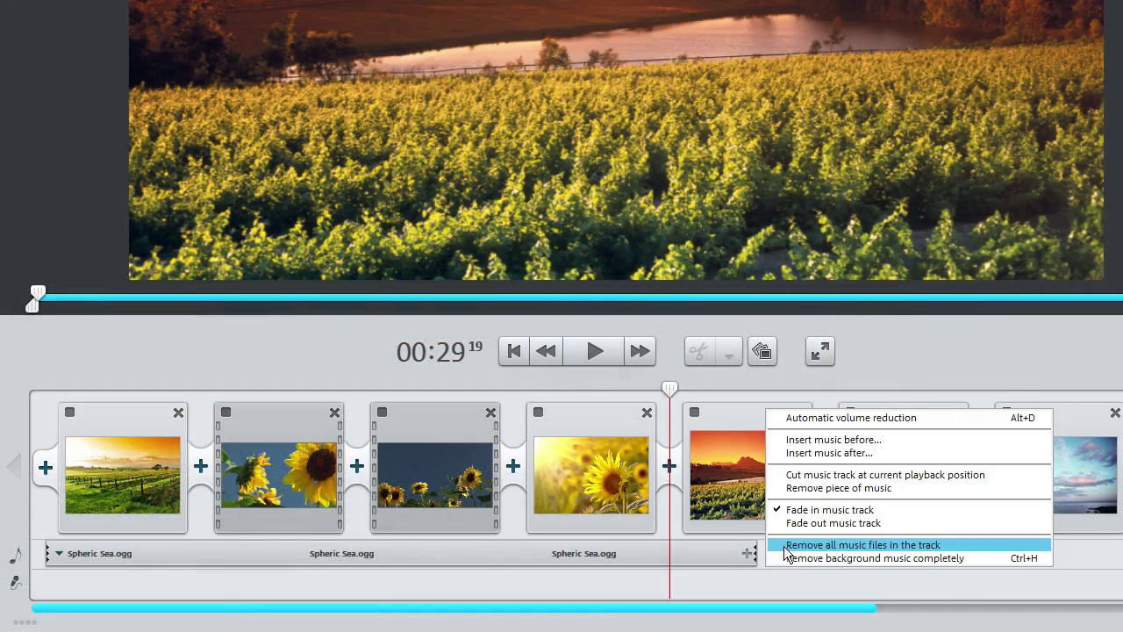
left_click(842, 442)
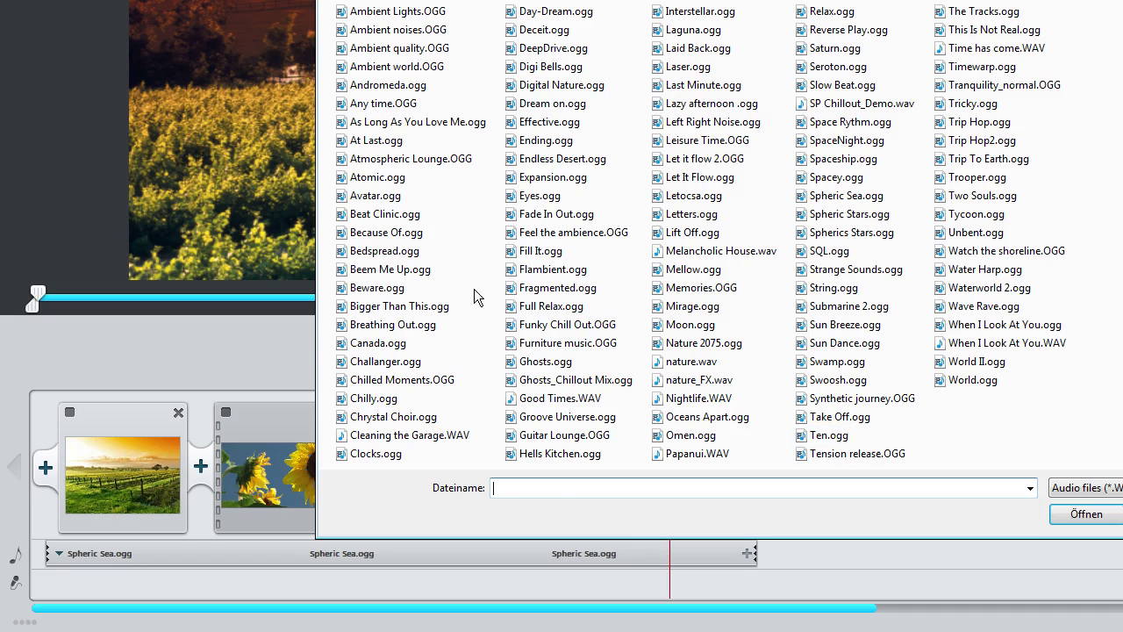
left_click(402, 218)
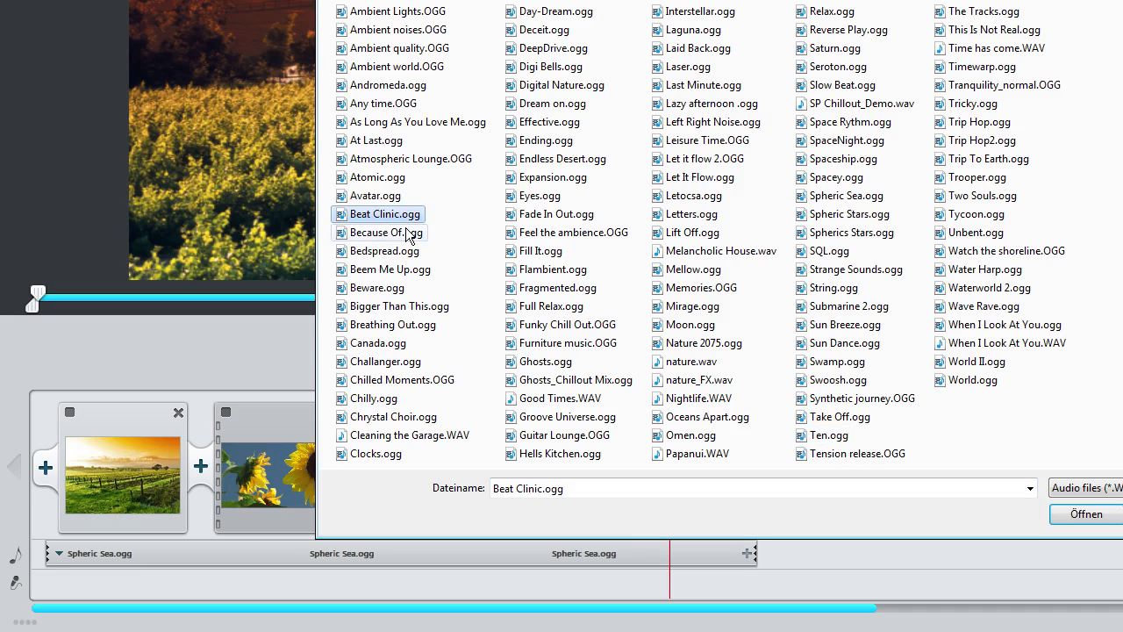
left_click(1086, 515)
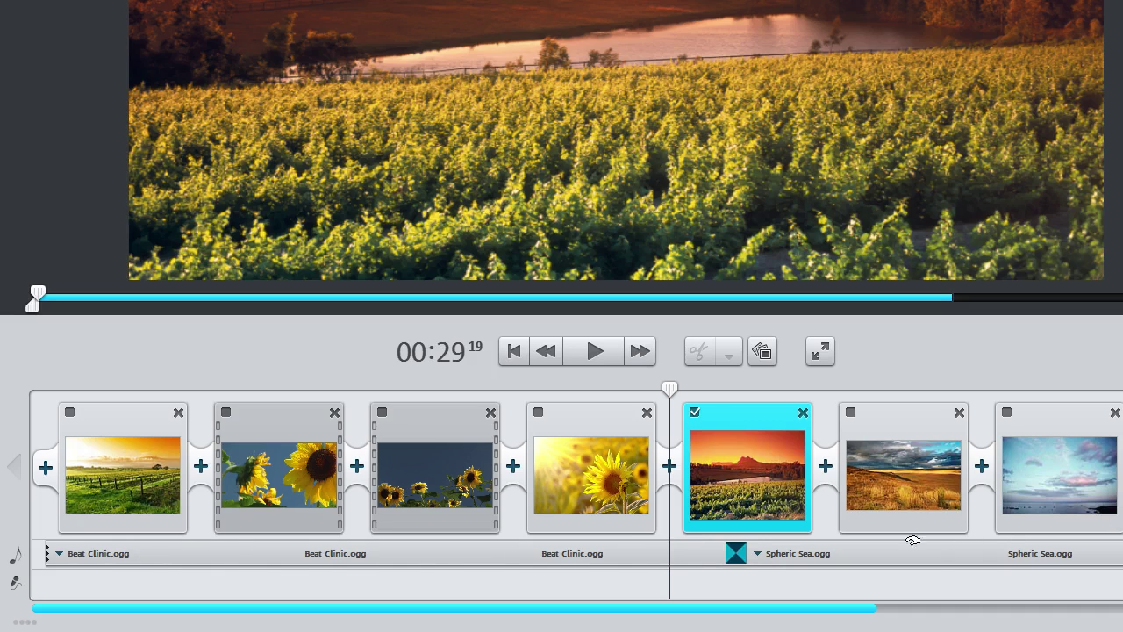
left_click_drag(840, 548, 816, 552)
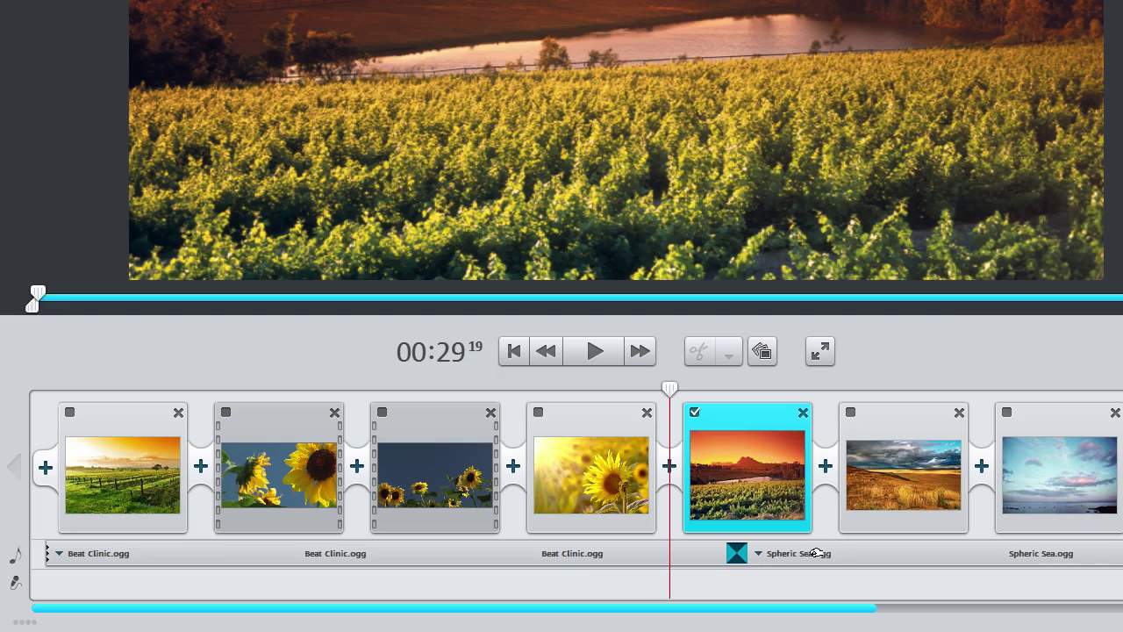
Set the music transition to Fade in and out, then remove the Beat Clinic.ogg piece.
left_click(737, 563)
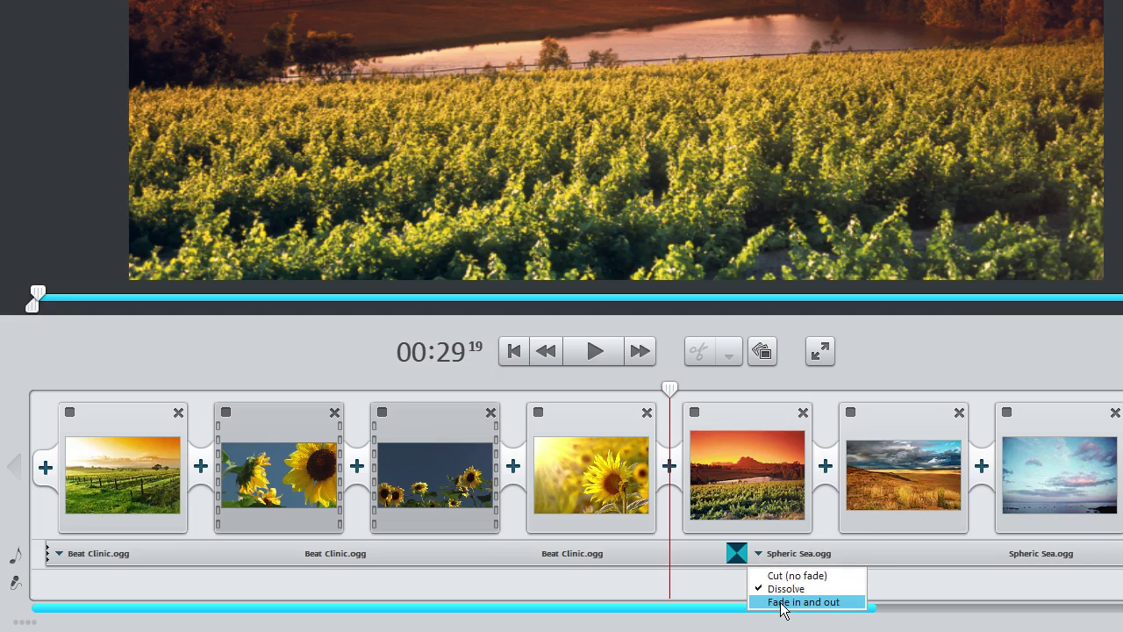
left_click(783, 603)
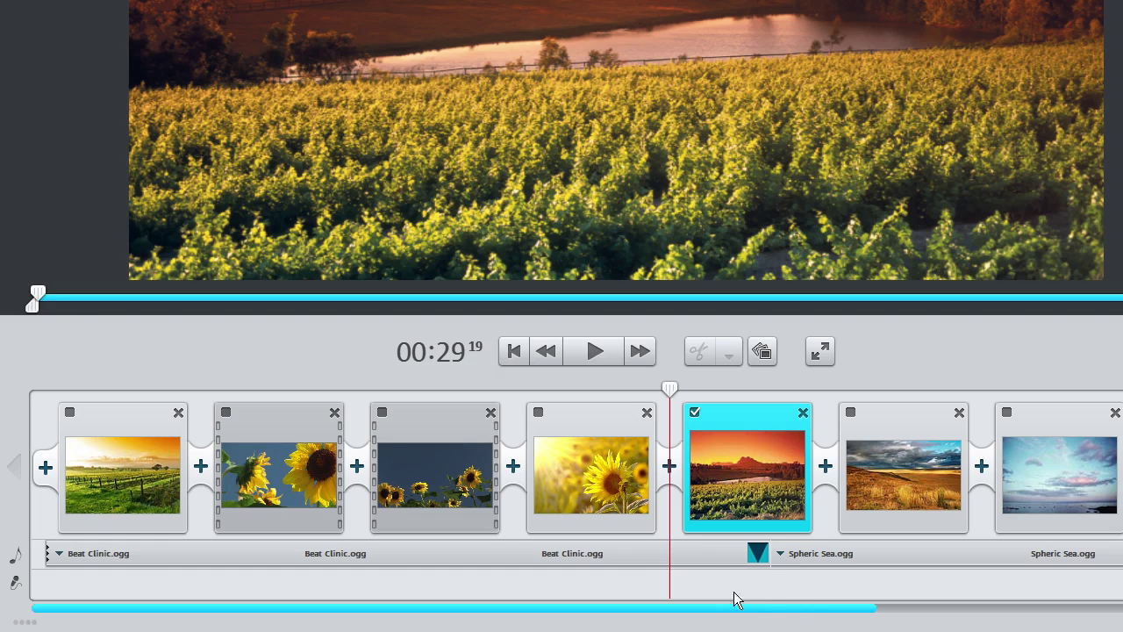
right_click(707, 555)
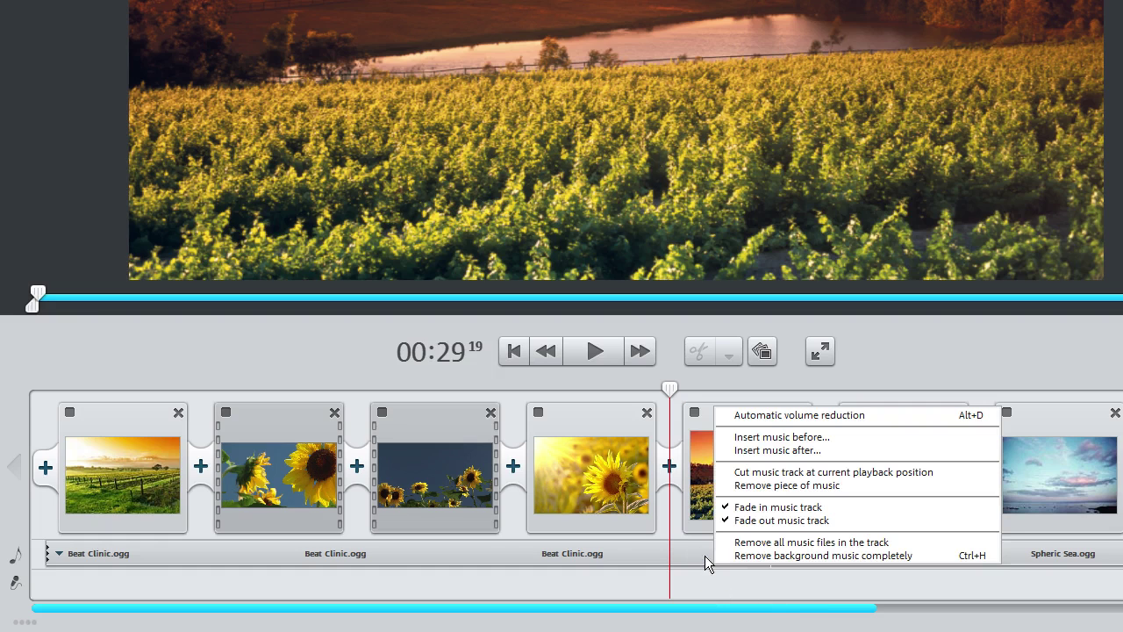
left_click(772, 487)
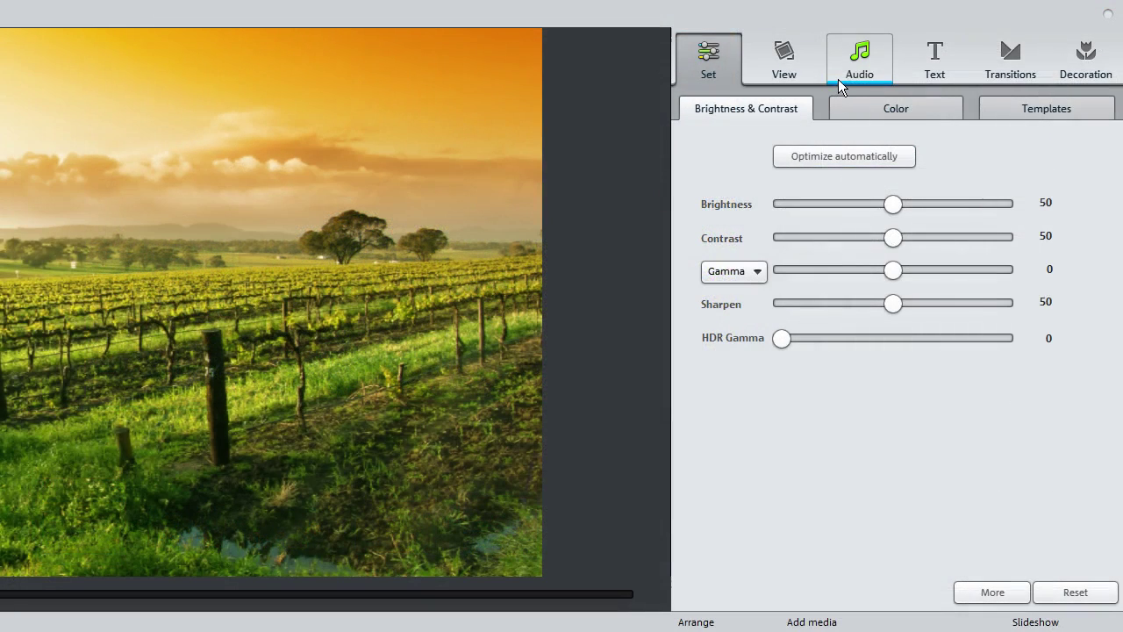
From the Audio tab, open Record commentary and set the audio driver to Mikrofon.
left_click(837, 79)
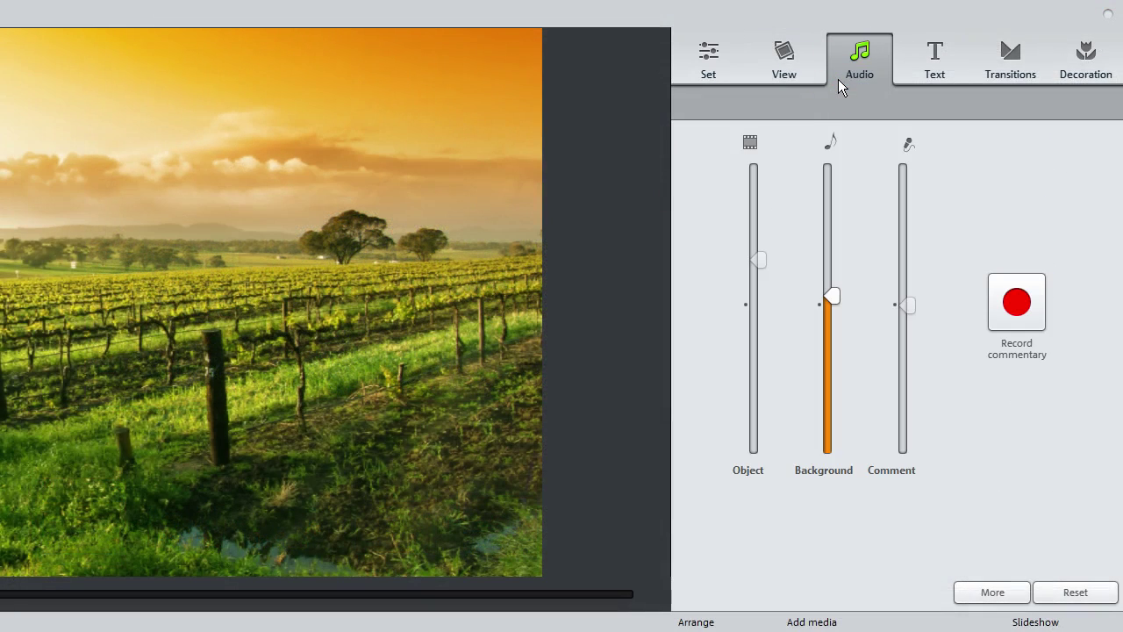
left_click(1009, 305)
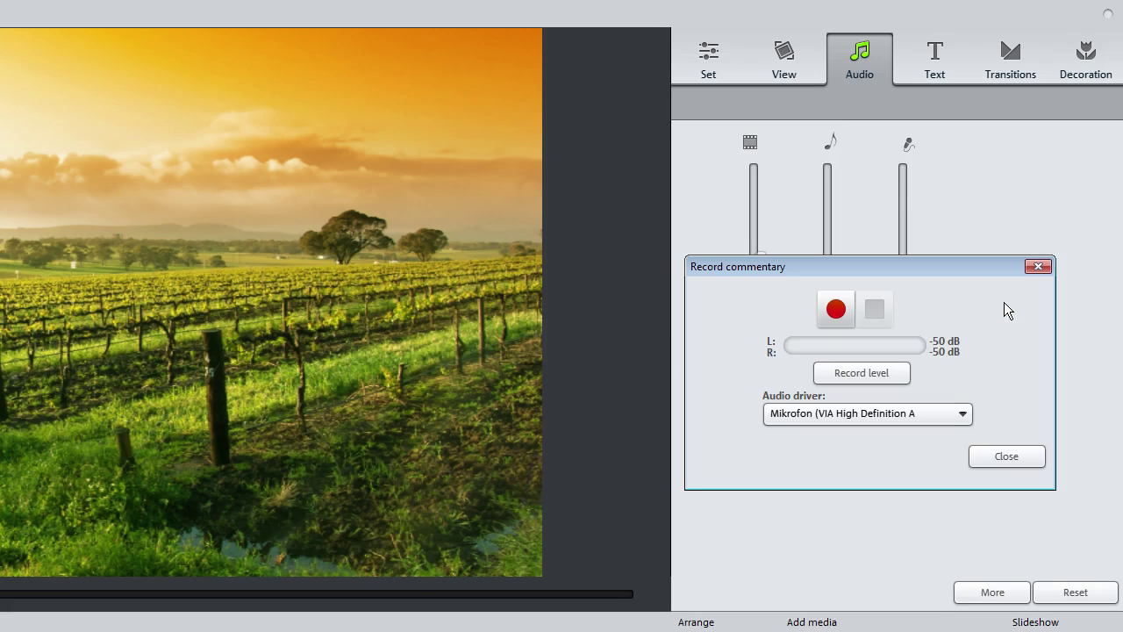
left_click(965, 417)
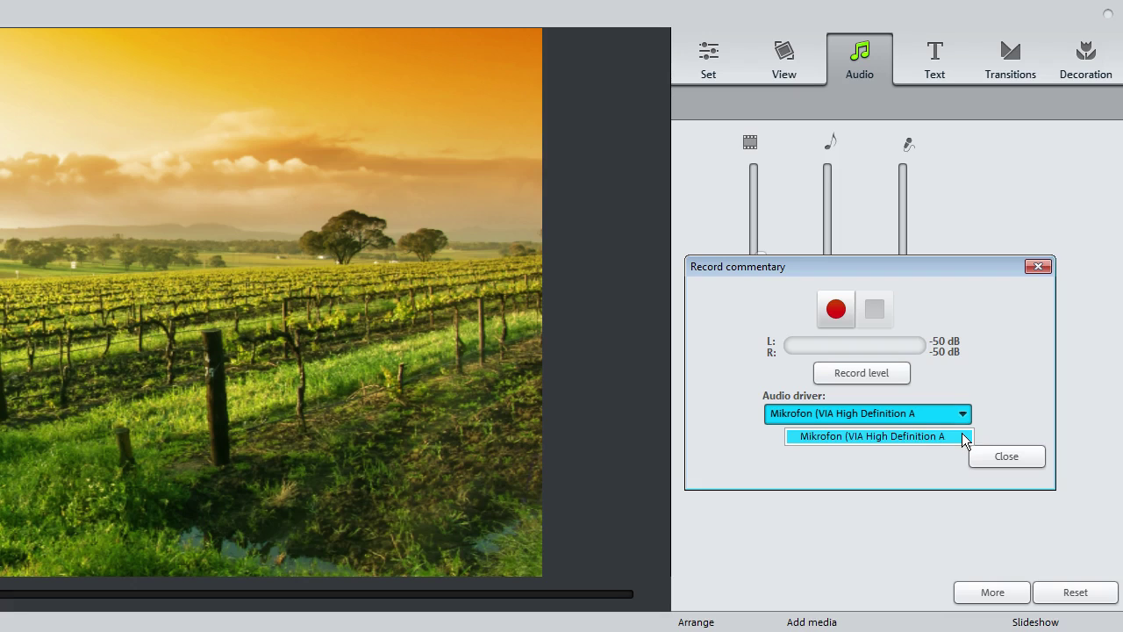
left_click(964, 436)
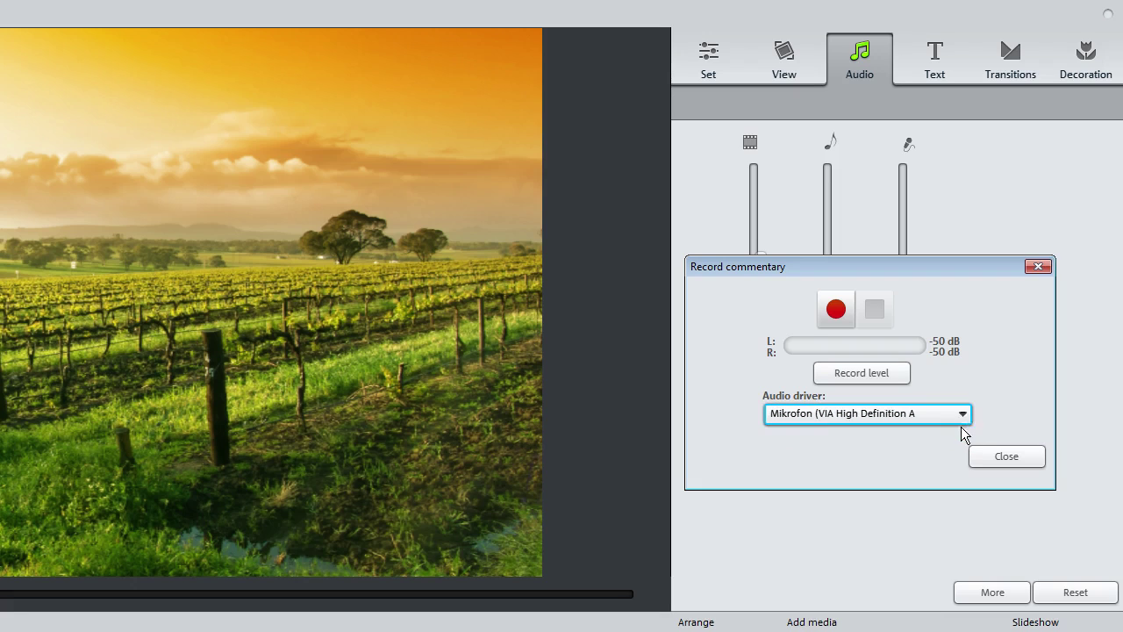
Change the Mikrofon recording level on its Levels tab in Windows Sound settings, then close them.
left_click(887, 373)
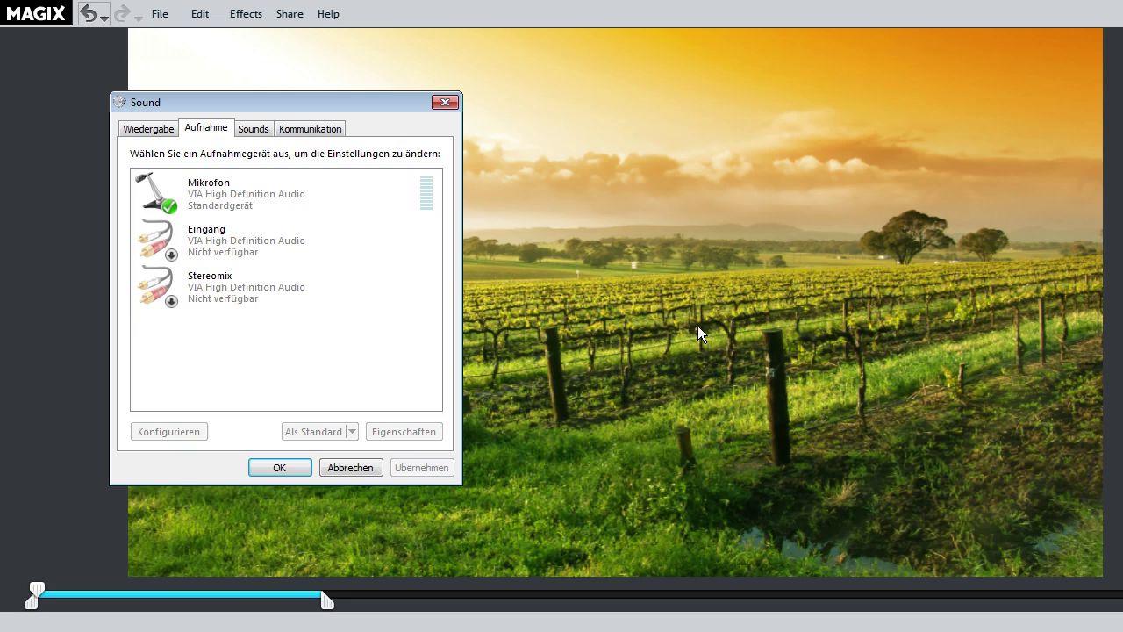
double_click(281, 199)
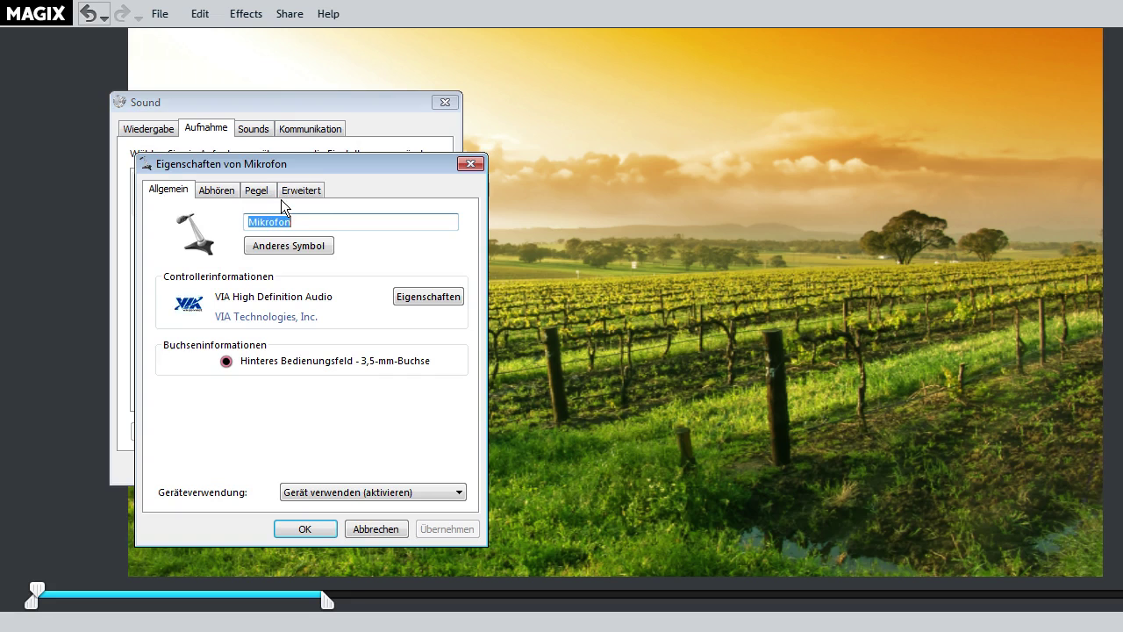
left_click(259, 195)
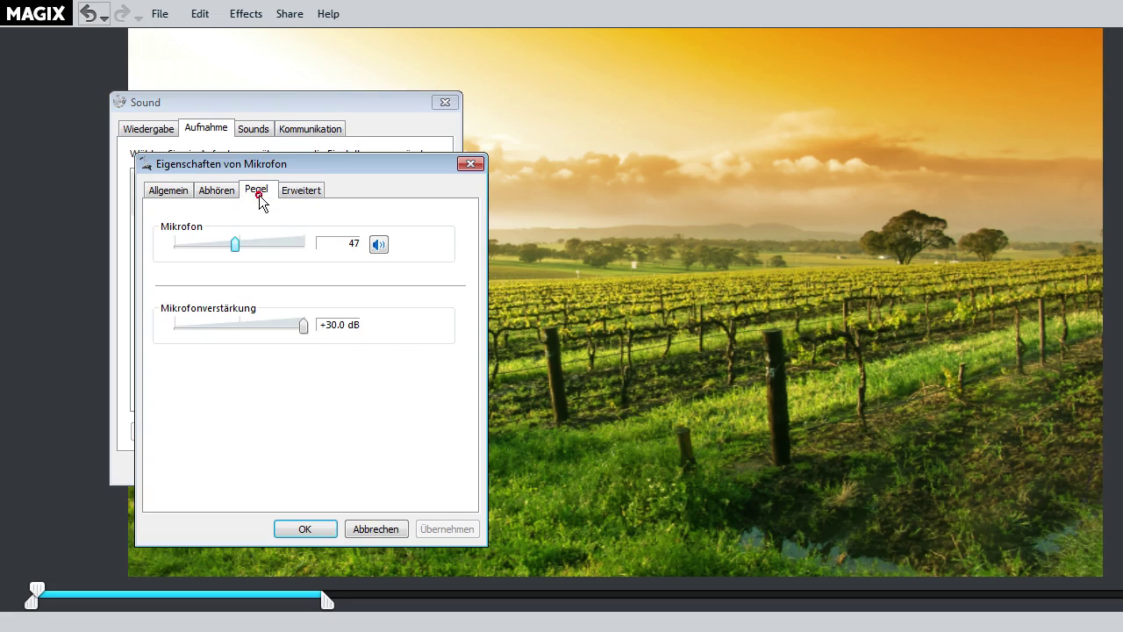
mouse_move(239, 249)
left_mouse_down()
mouse_move(308, 247)
mouse_move(231, 250)
left_mouse_up()
left_click(310, 524)
left_click(296, 473)
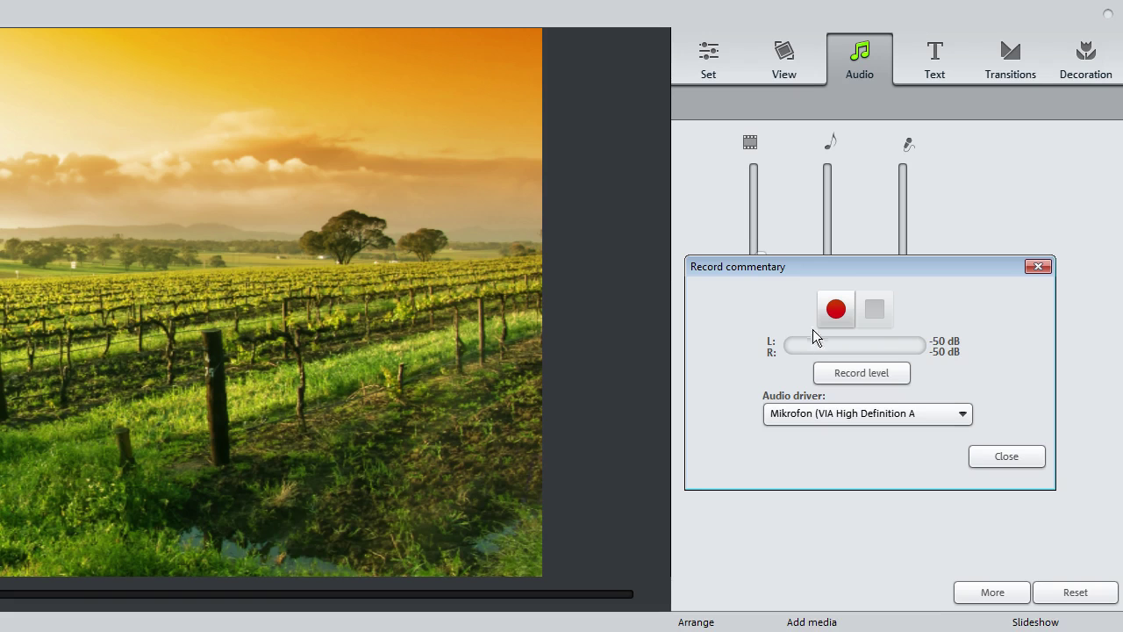
Record a spoken commentary and keep it as the Audio comments - 0001.WAV track.
left_click(835, 309)
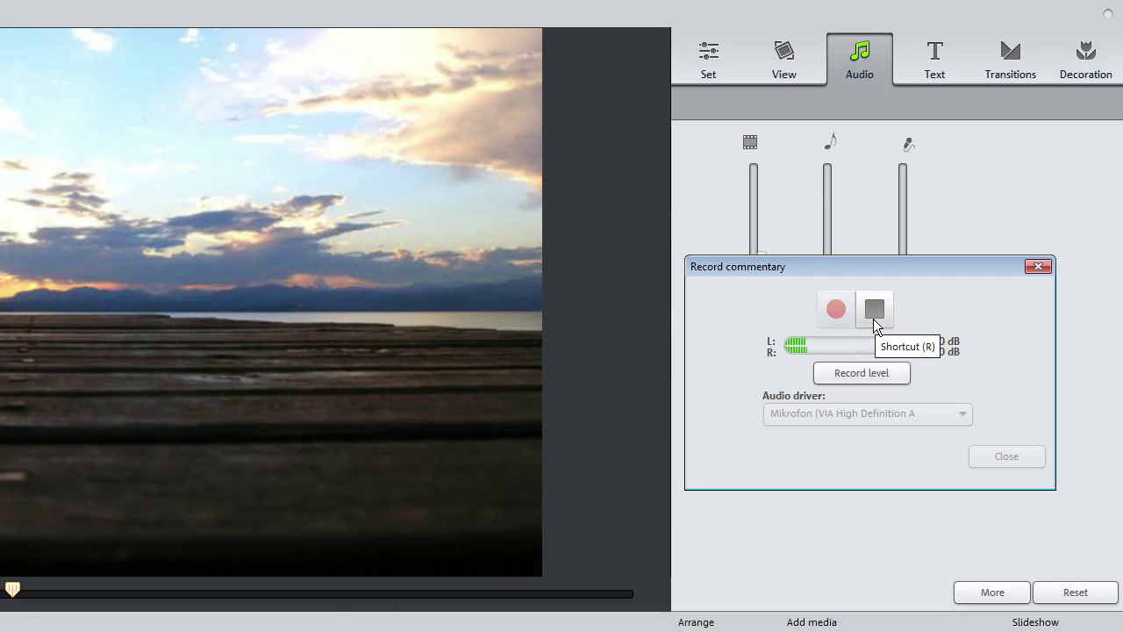
left_click(873, 320)
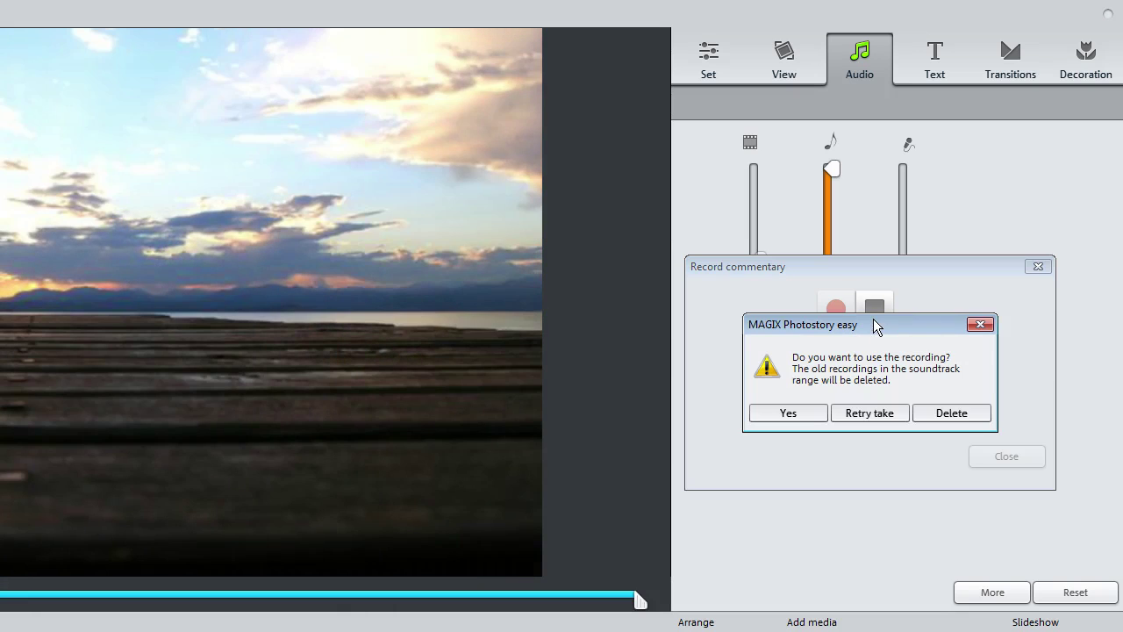
left_click(787, 413)
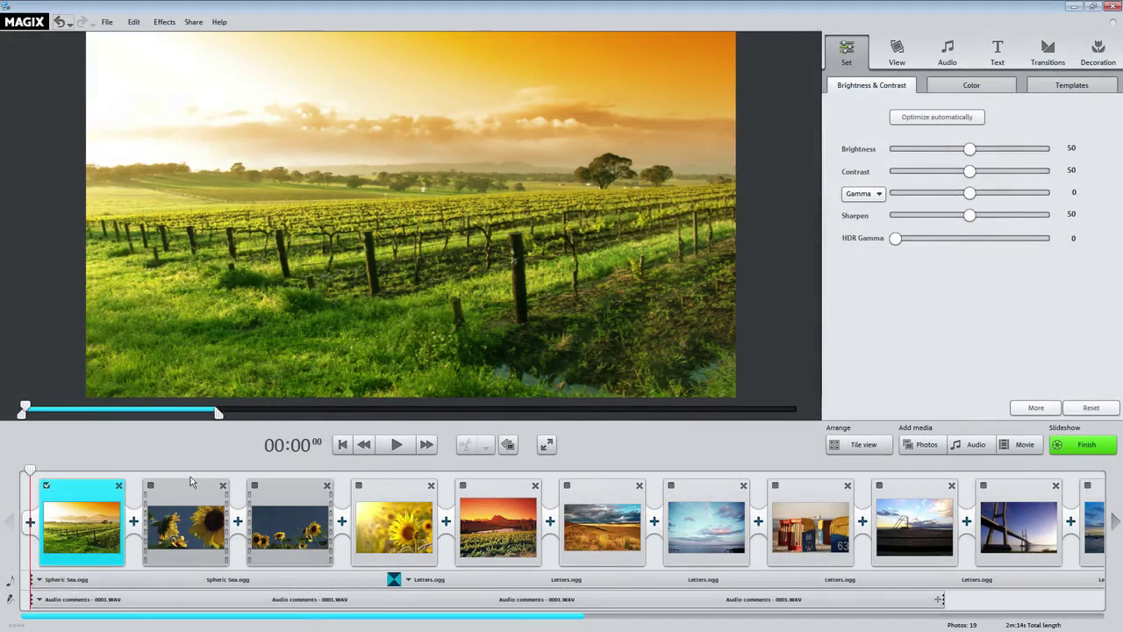
Set the sunflower clip to brightness 54, contrast 61, gamma 30 and sharpen 70.
left_click(186, 499)
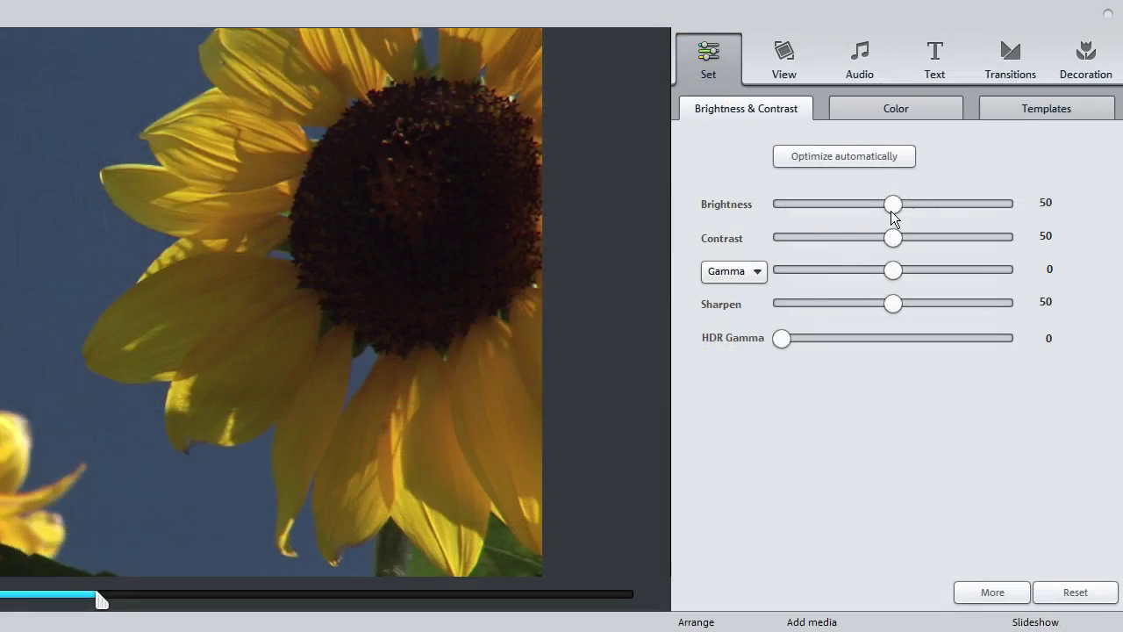
left_click_drag(969, 155, 920, 157)
left_click_drag(820, 217, 938, 307)
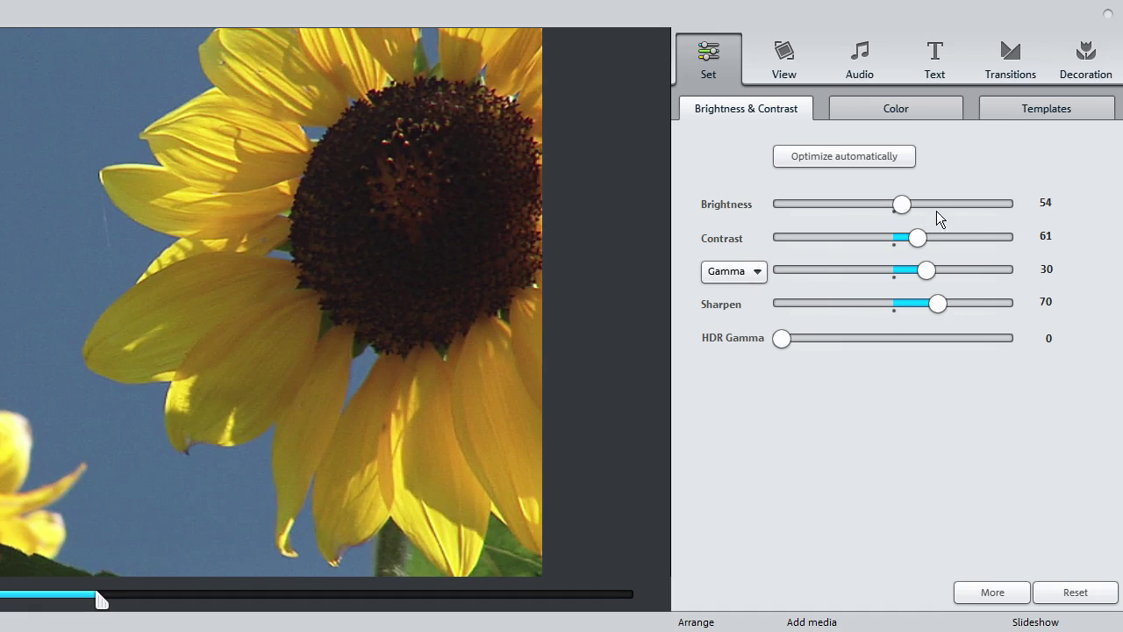
On the Color tab, shift the sunflower's white balance slightly warmer and set saturation to 33.
left_click(917, 112)
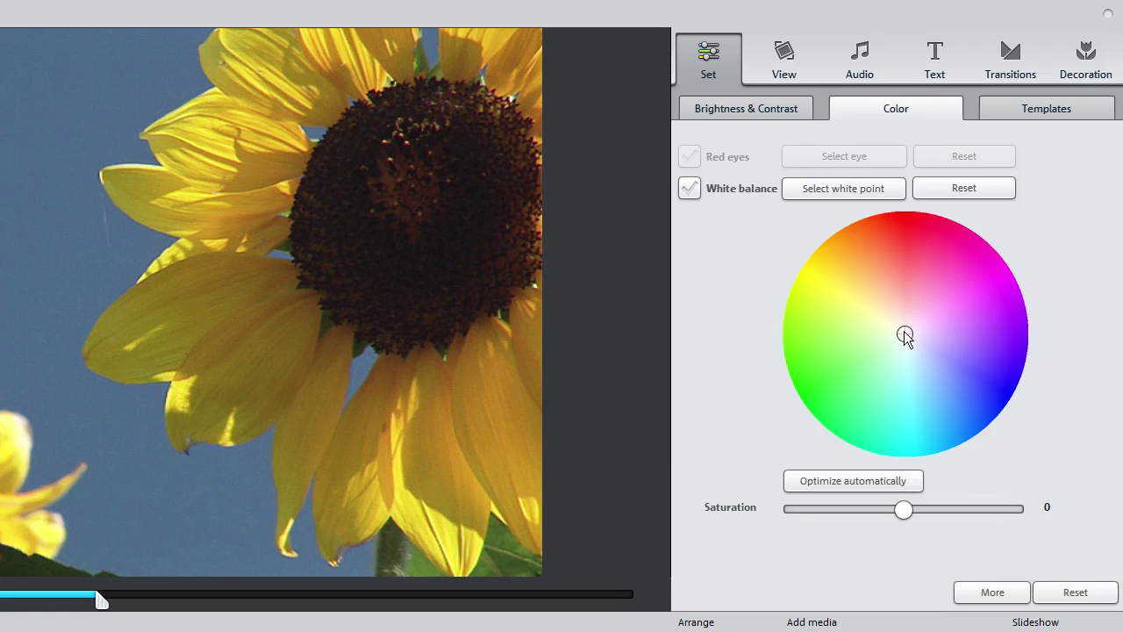
left_click_drag(904, 334, 879, 265)
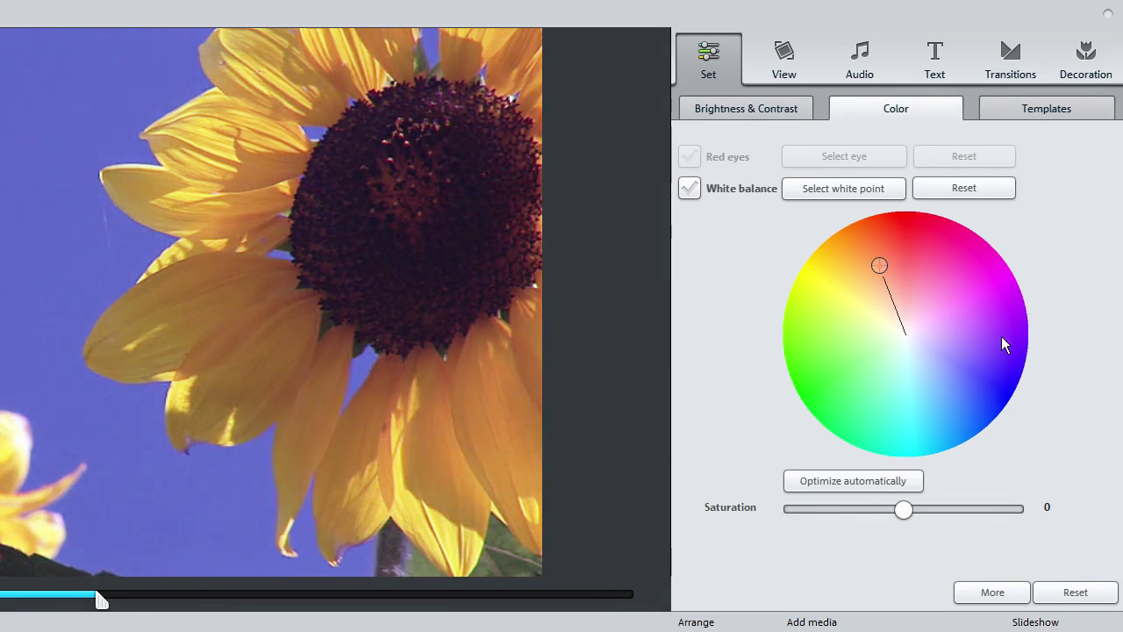
left_click_drag(1001, 336, 888, 319)
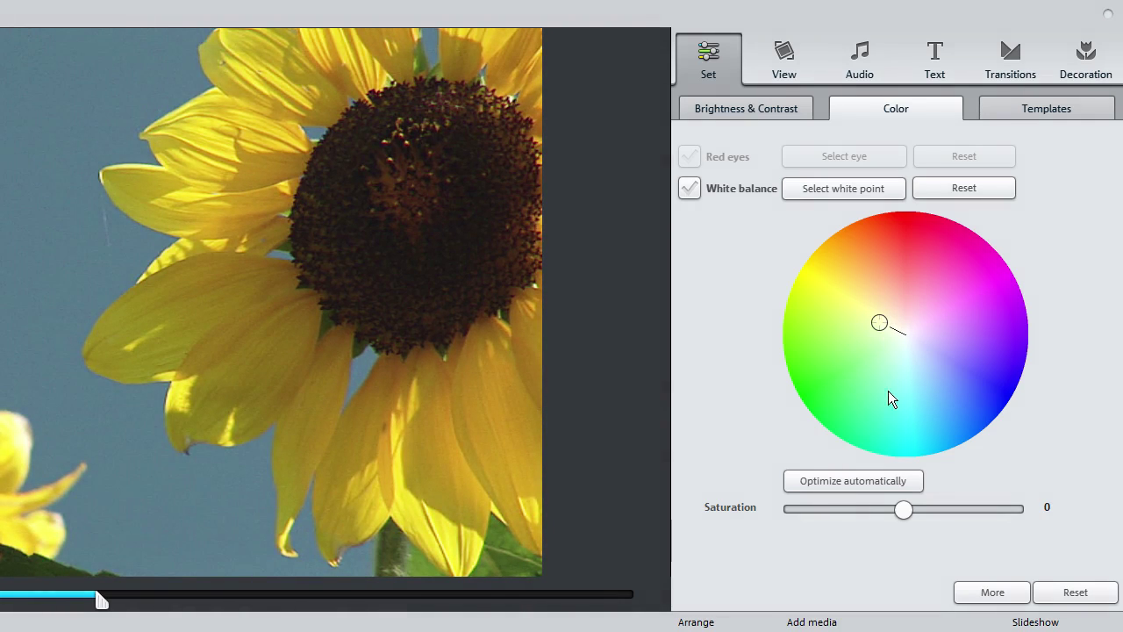
left_click_drag(904, 510, 939, 512)
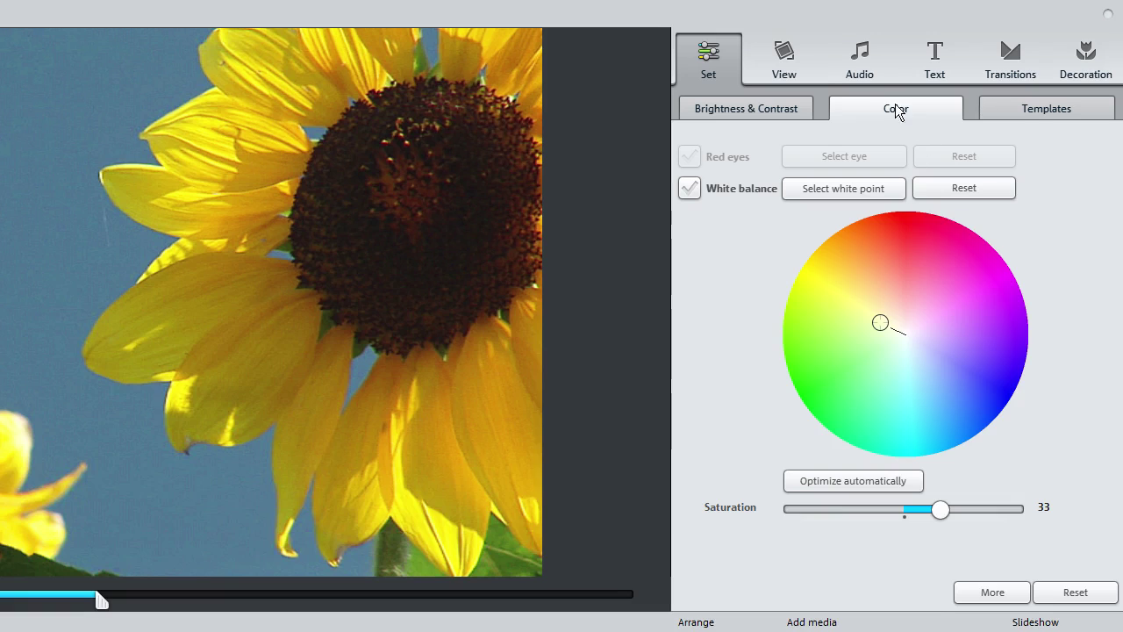
Try lower photo and commentary volumes, then reset the volume levels to defaults.
left_click(867, 79)
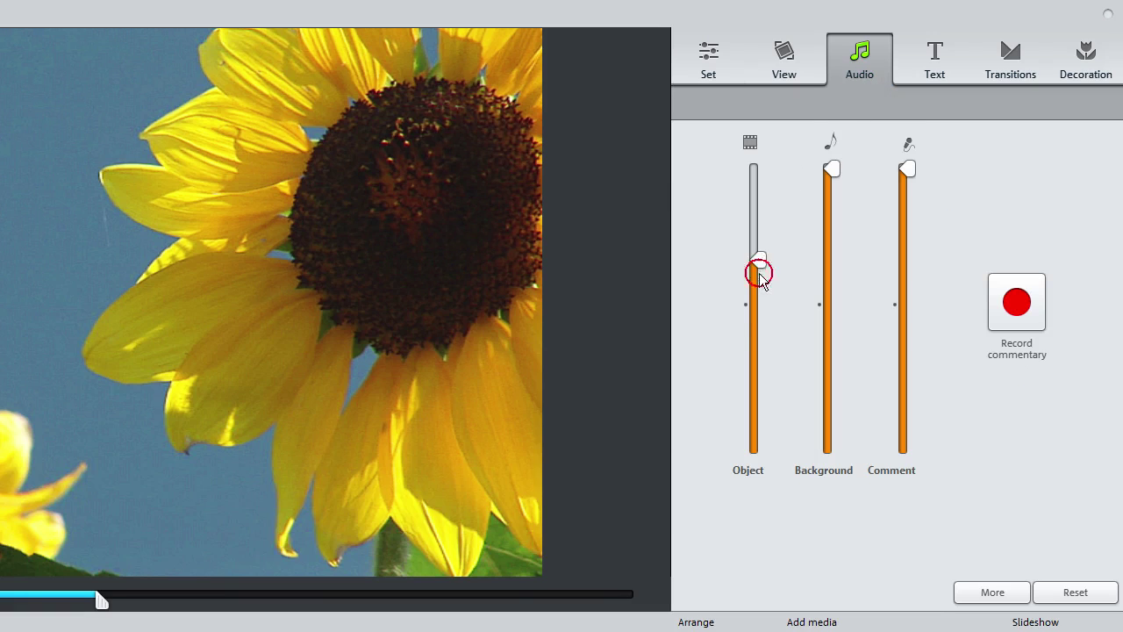
left_click_drag(760, 273, 761, 314)
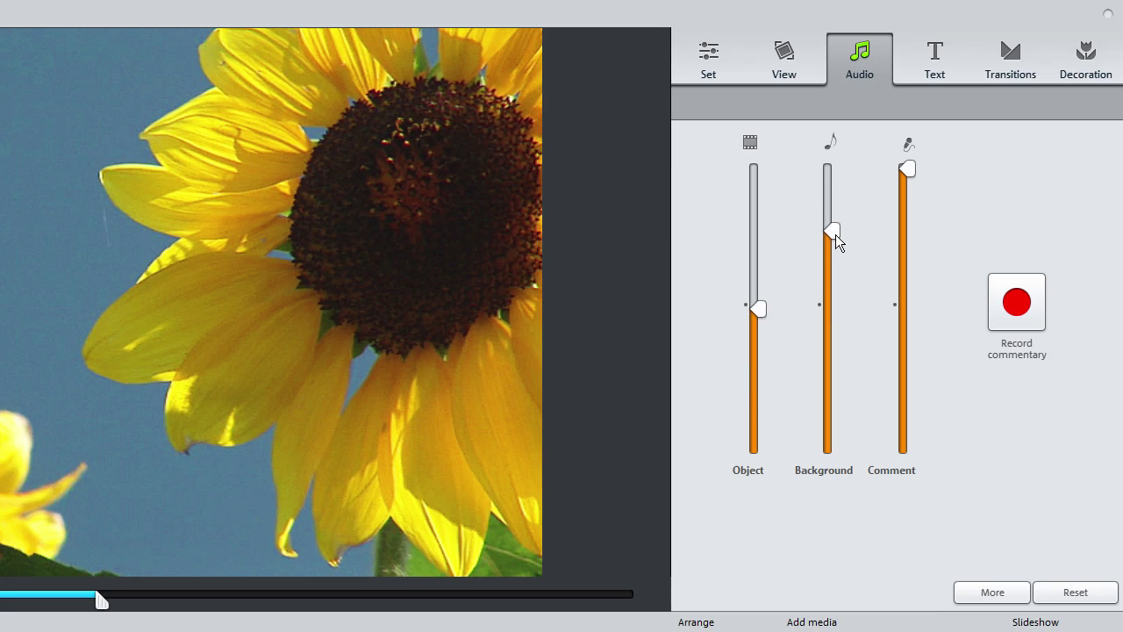
left_click(908, 171)
left_click(1086, 594)
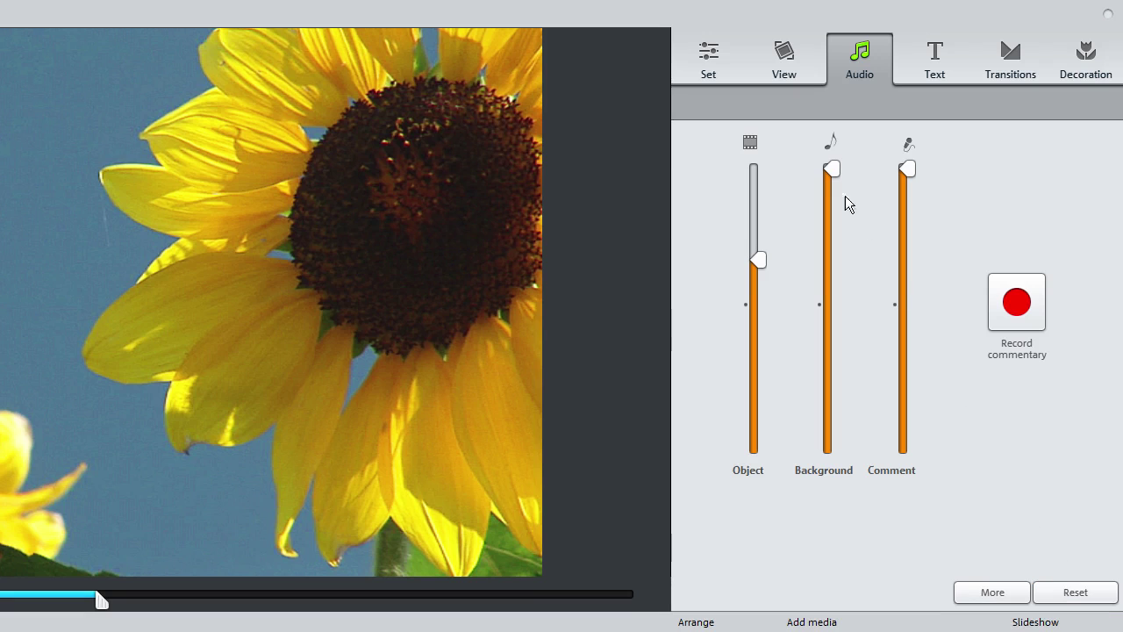
Reset the sunflower photo's Color and Brightness & Contrast settings to defaults.
left_click(721, 80)
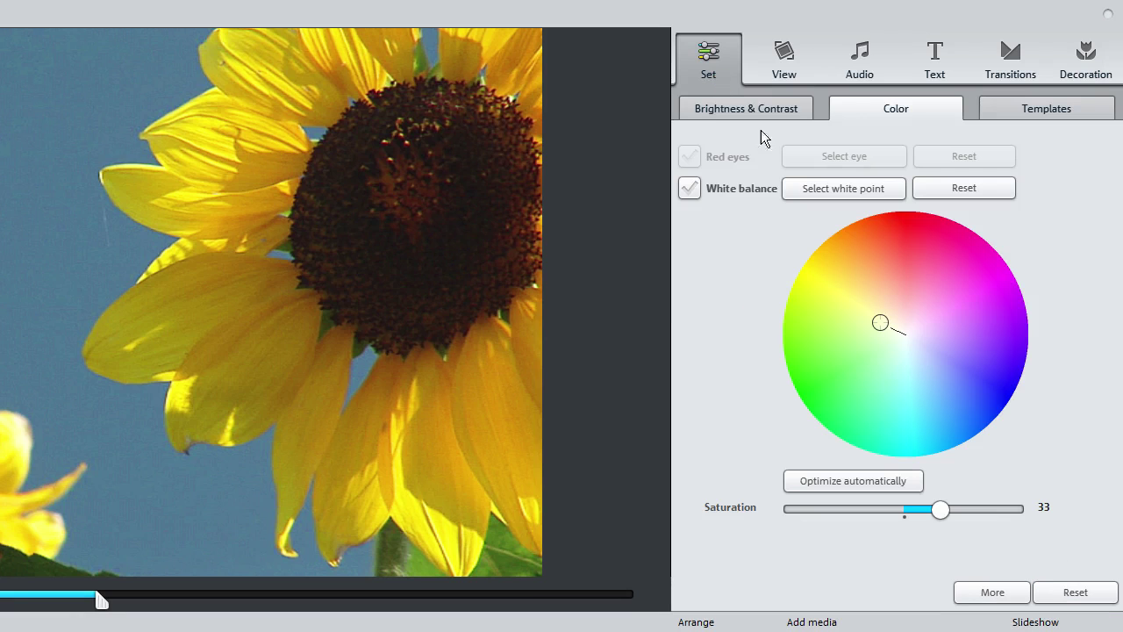
left_click(1082, 593)
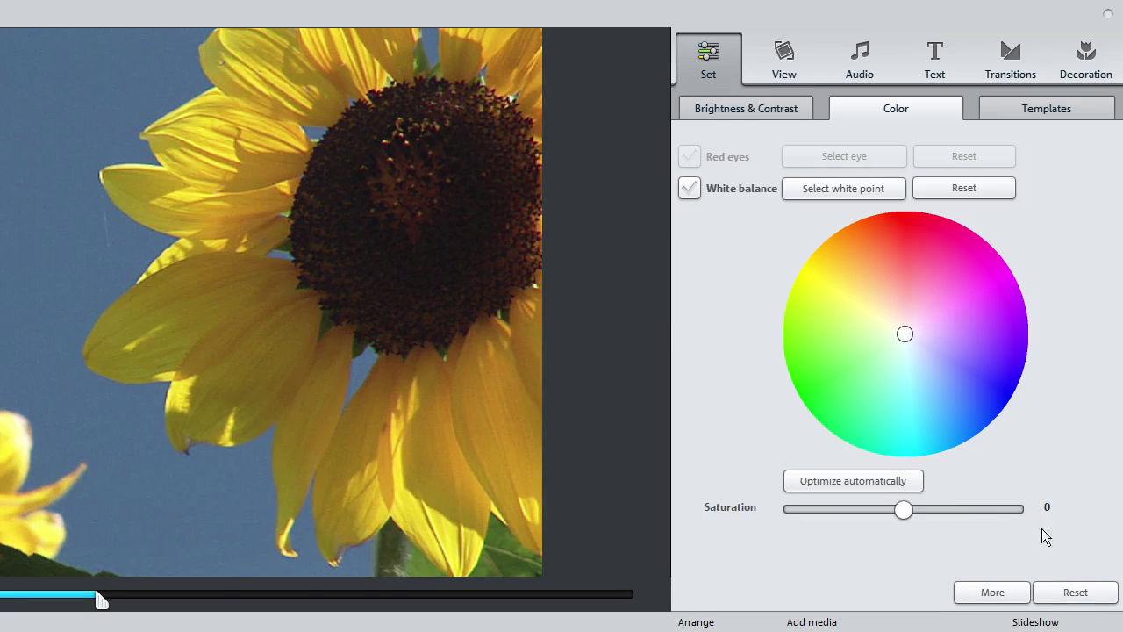
left_click(728, 111)
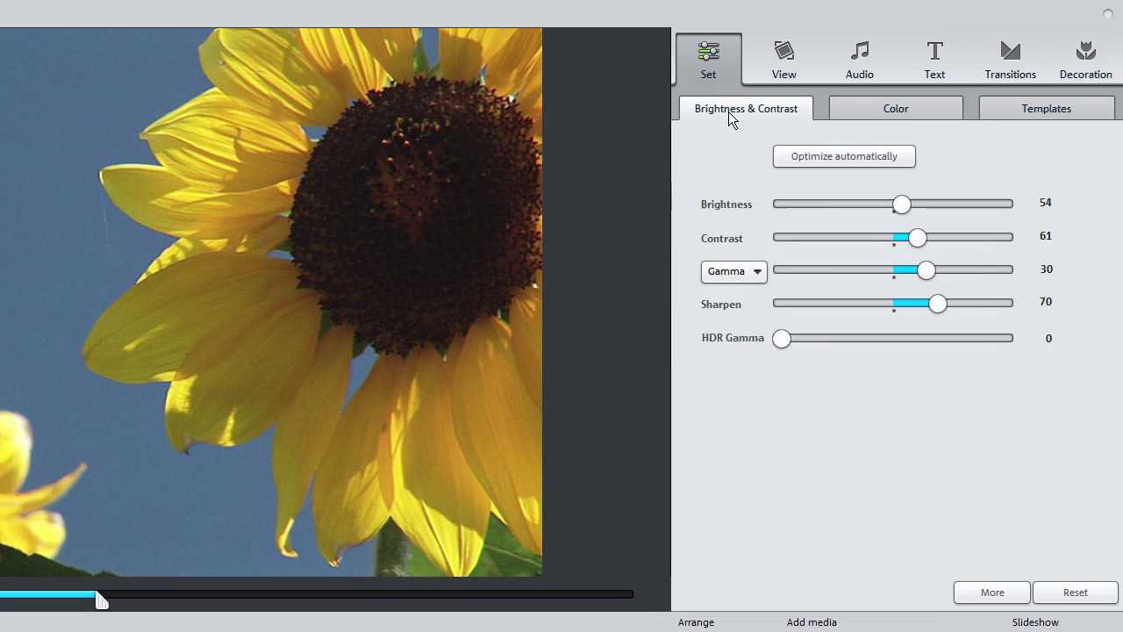
left_click(1075, 594)
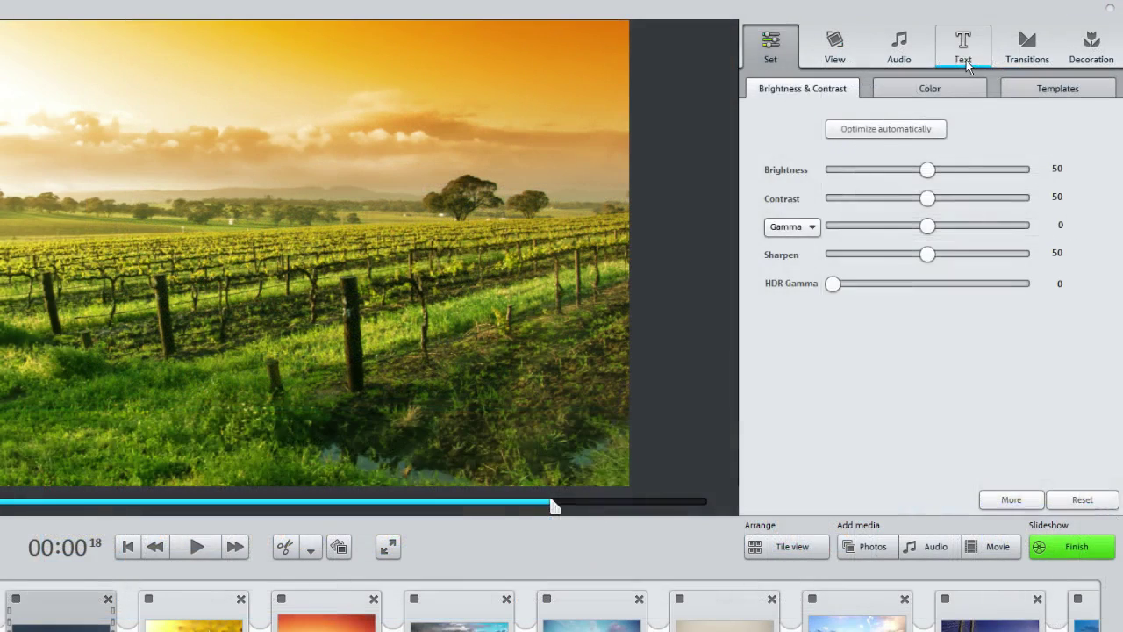
Add the title 'Holidays' to the vineyard photo in Trebuchet MS, size 39.
left_click(999, 61)
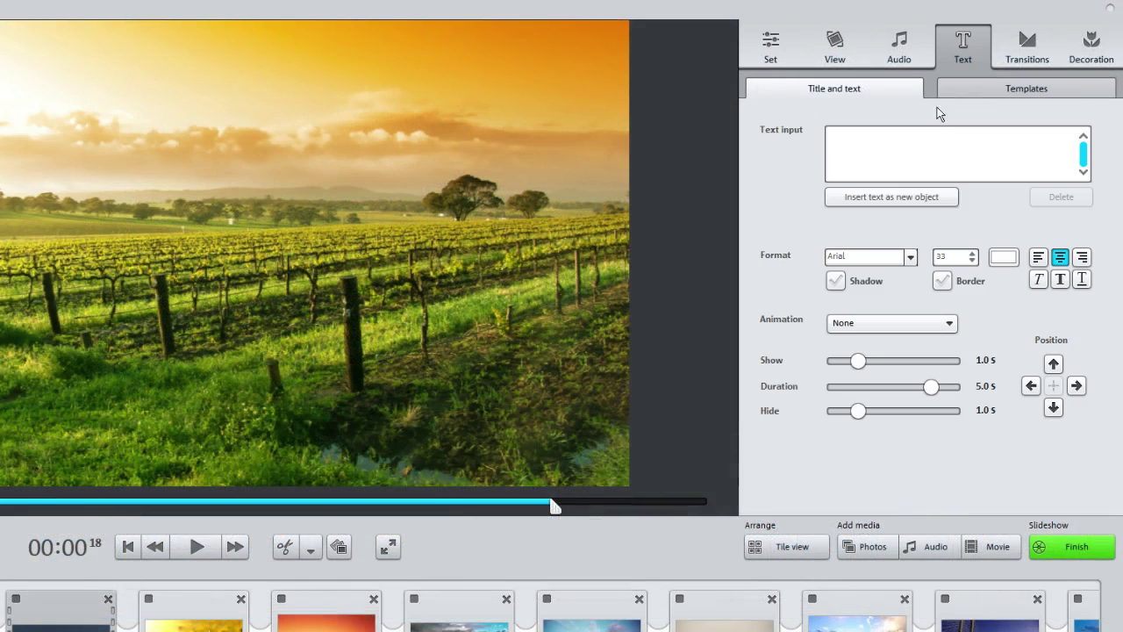
left_click(907, 142)
type("Holidays")
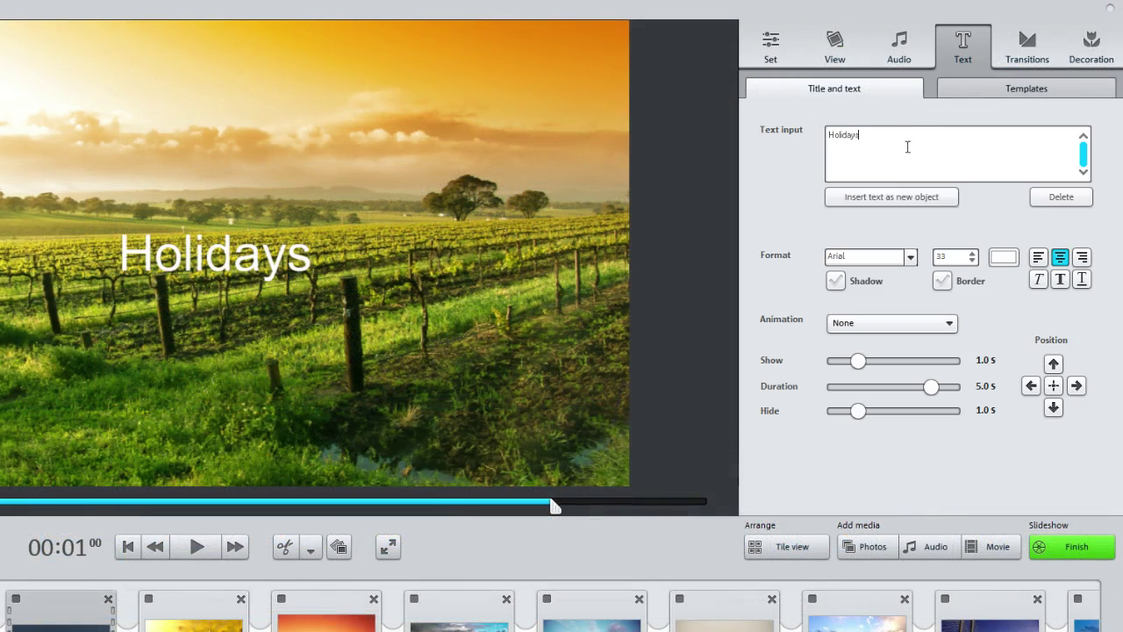
left_click(911, 256)
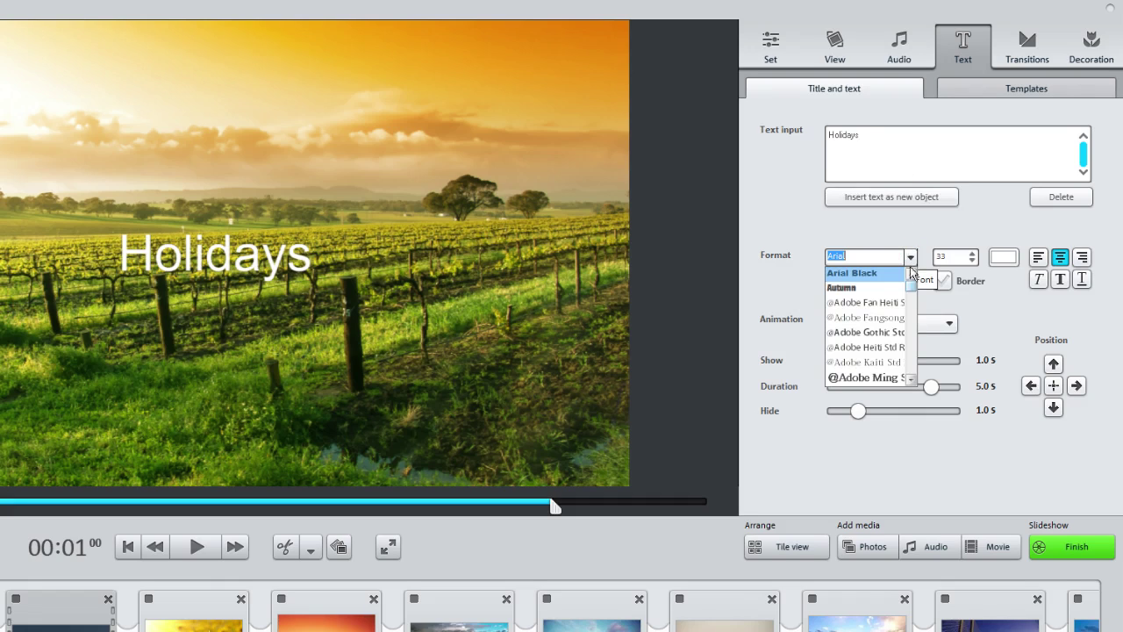
left_click(911, 273)
left_click(911, 273)
left_click(890, 274)
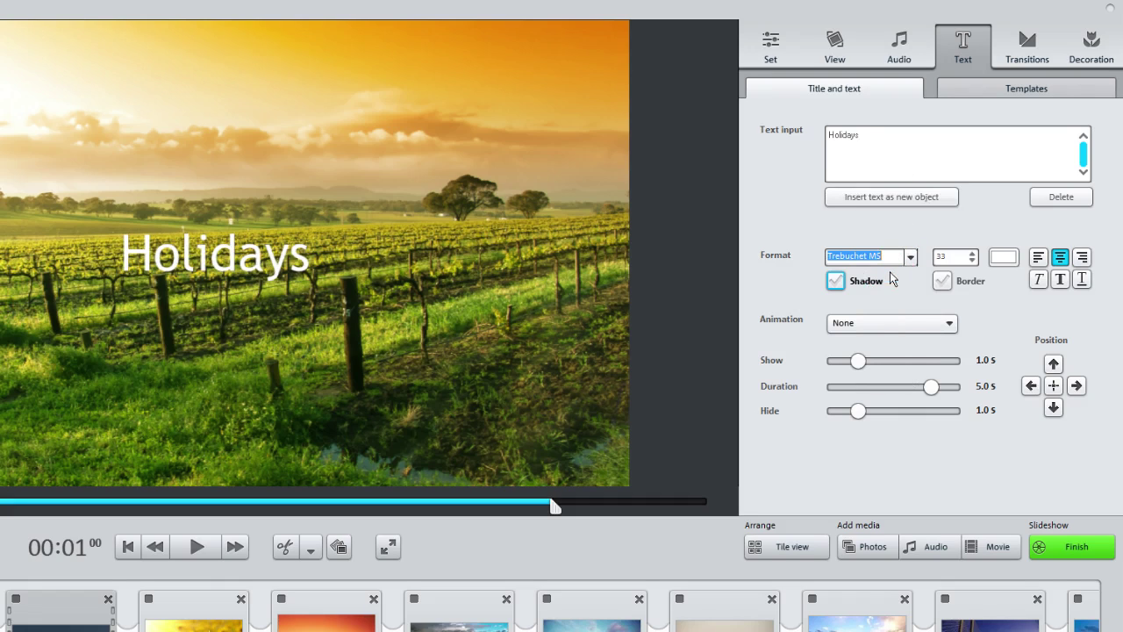
left_click(971, 254)
left_click(971, 255)
left_click(971, 255)
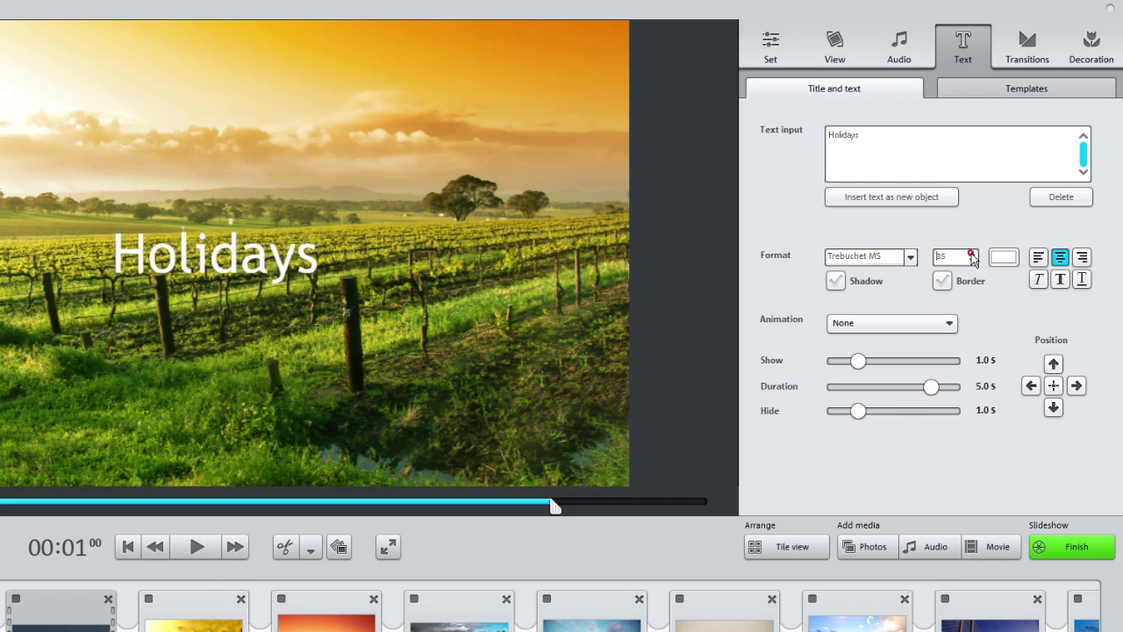
left_click(971, 254)
left_click(971, 254)
Colour the Holidays title pale blue.
left_click(1003, 257)
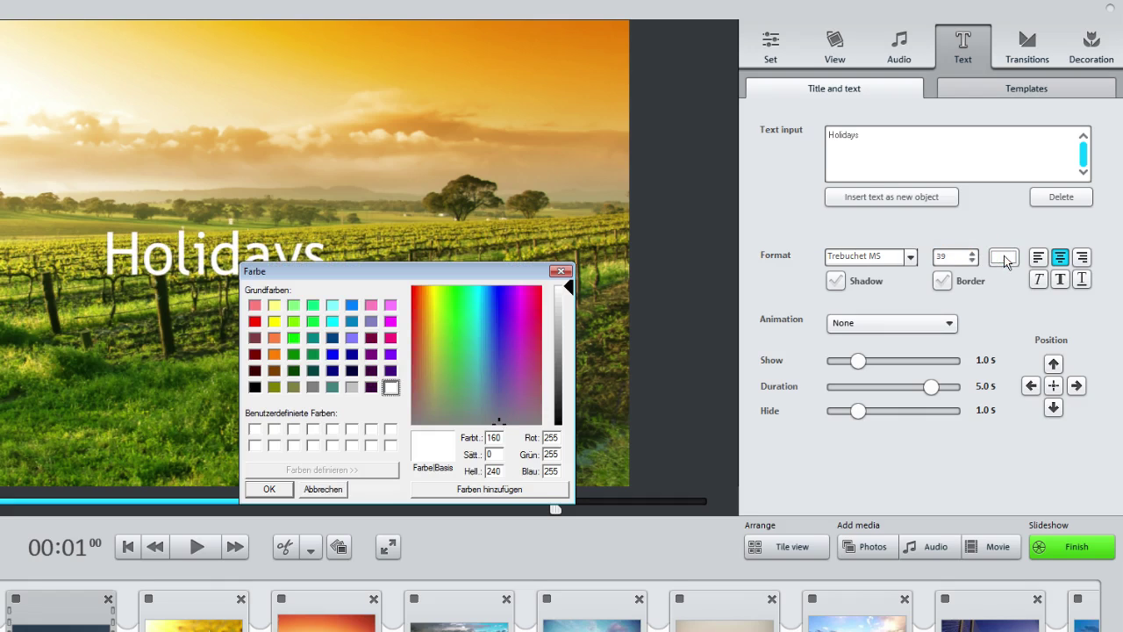
left_click(497, 423)
left_click_drag(497, 426, 483, 297)
left_click_drag(568, 288, 572, 307)
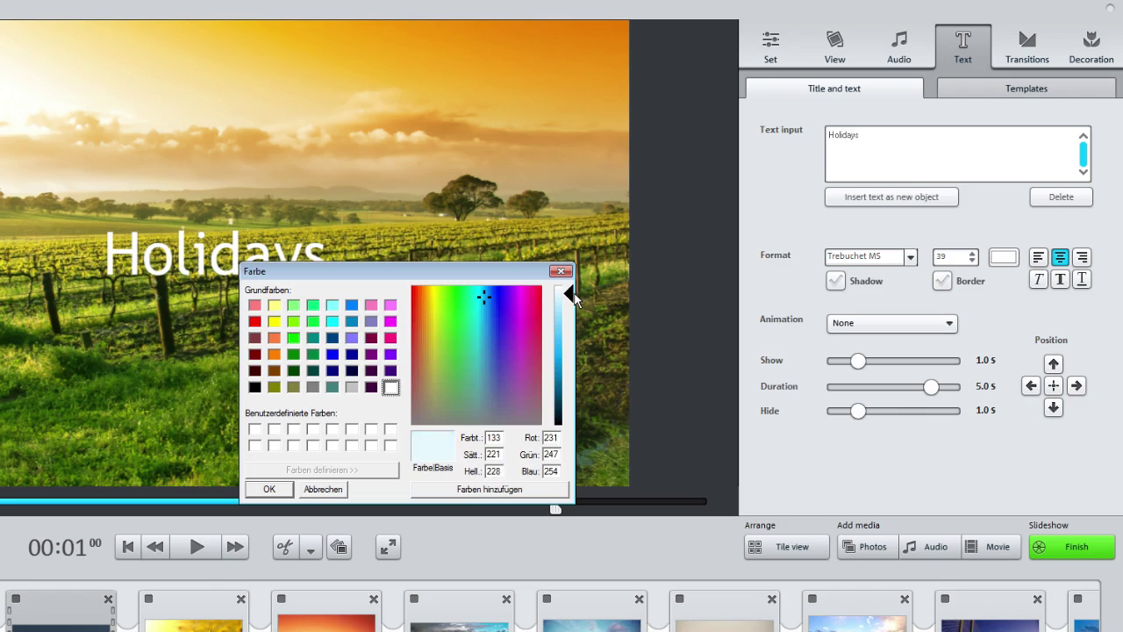
key("Escape")
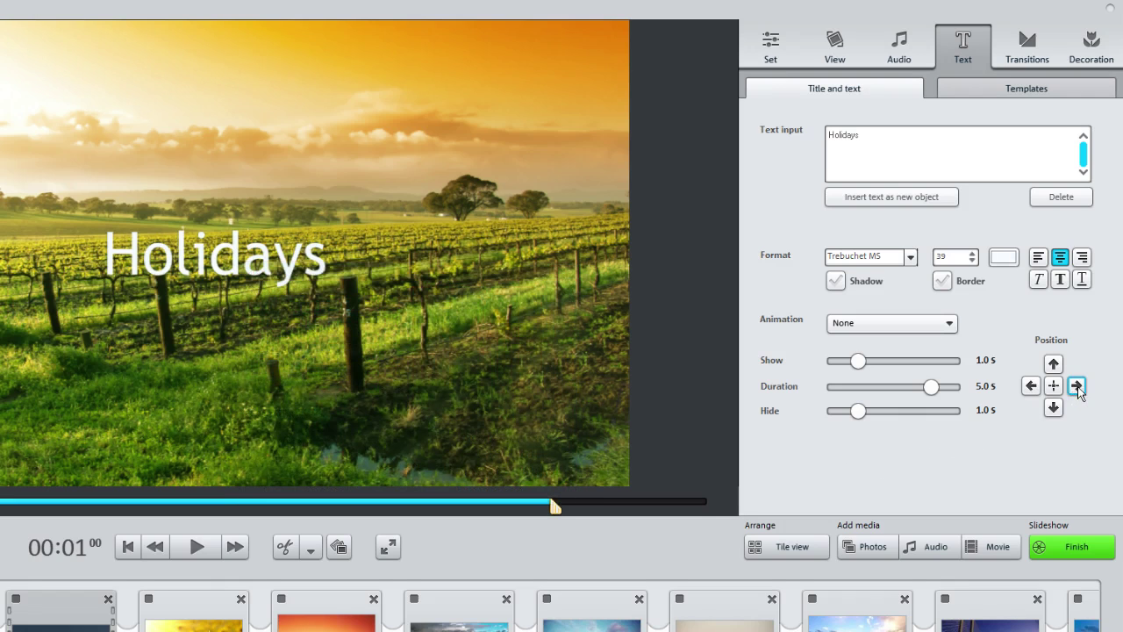
Reposition the title on the picture, settling it toward the left side.
left_click(1075, 386)
left_click(1076, 386)
left_click(1077, 386)
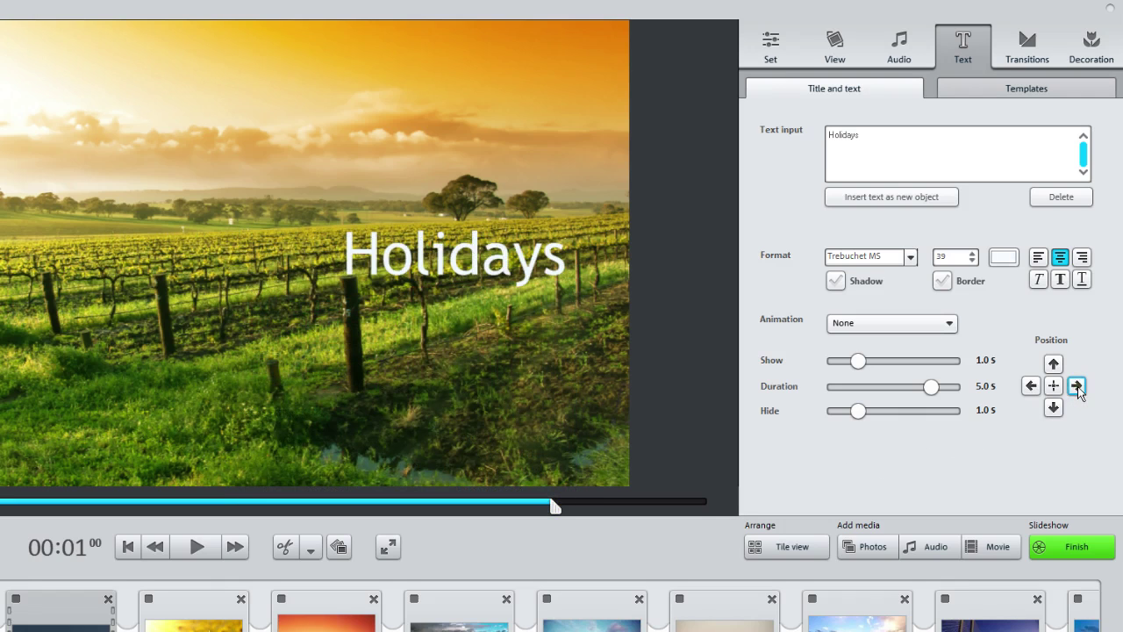
left_click(1053, 367)
left_click(1053, 366)
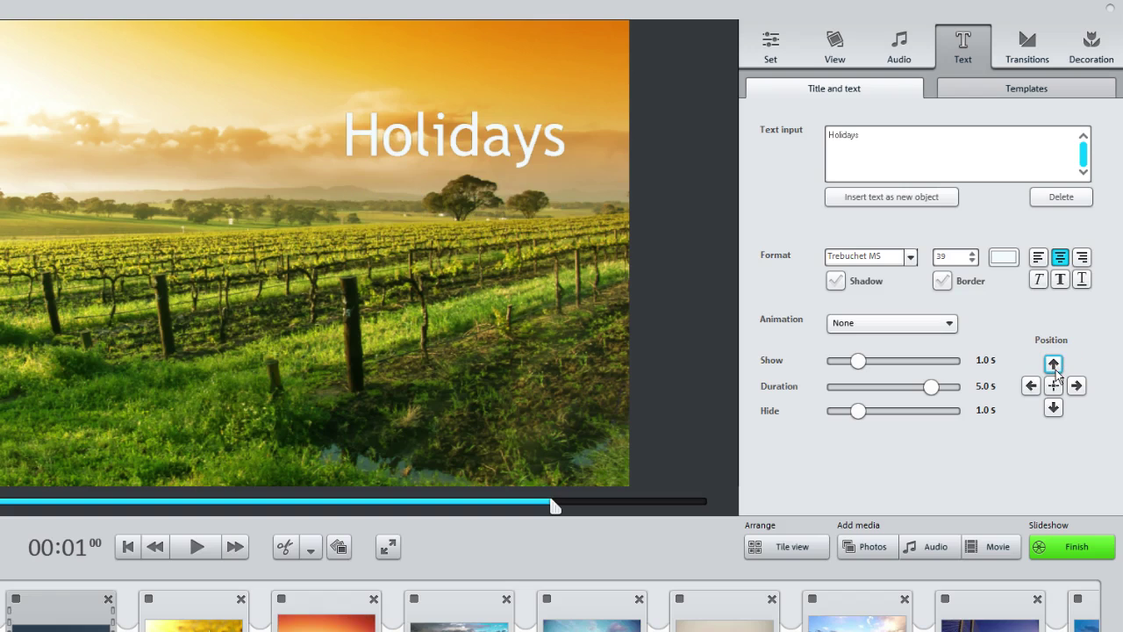
left_click(1054, 407)
left_click(1054, 408)
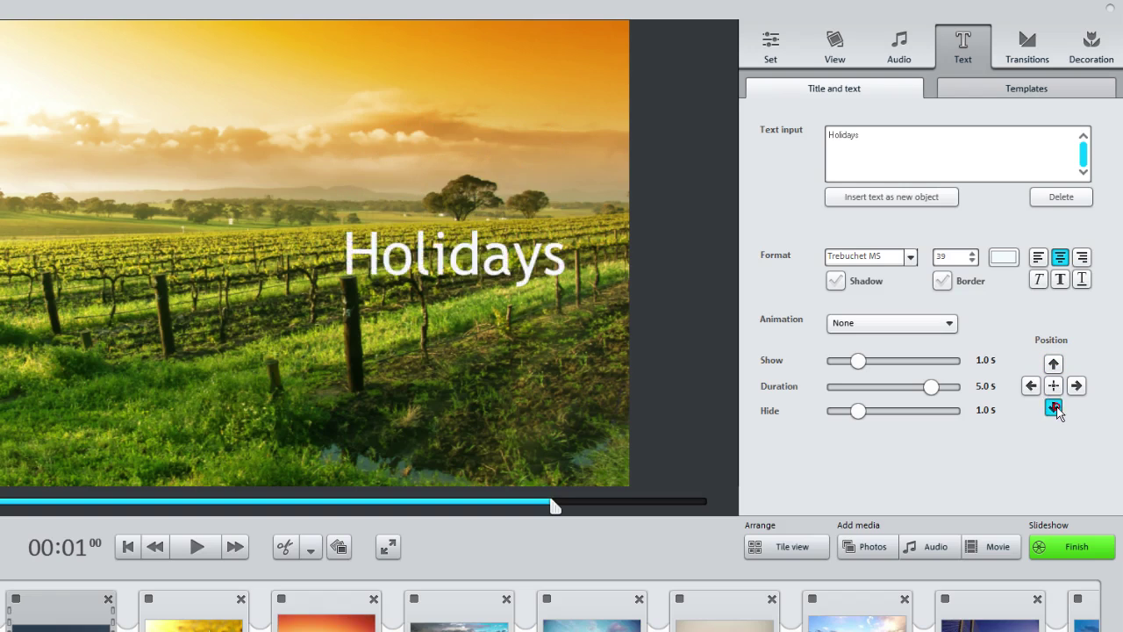
left_click_drag(1053, 386, 1047, 376)
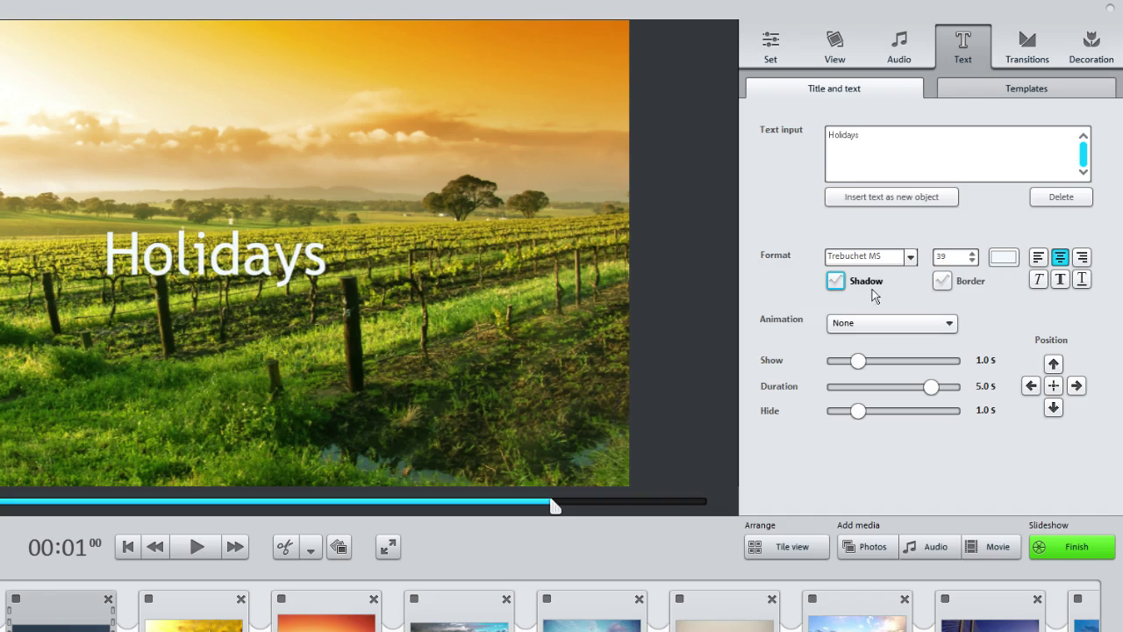
Give the title a drop shadow, a 0.7 s fade-in and a shorter display time.
left_click(835, 281)
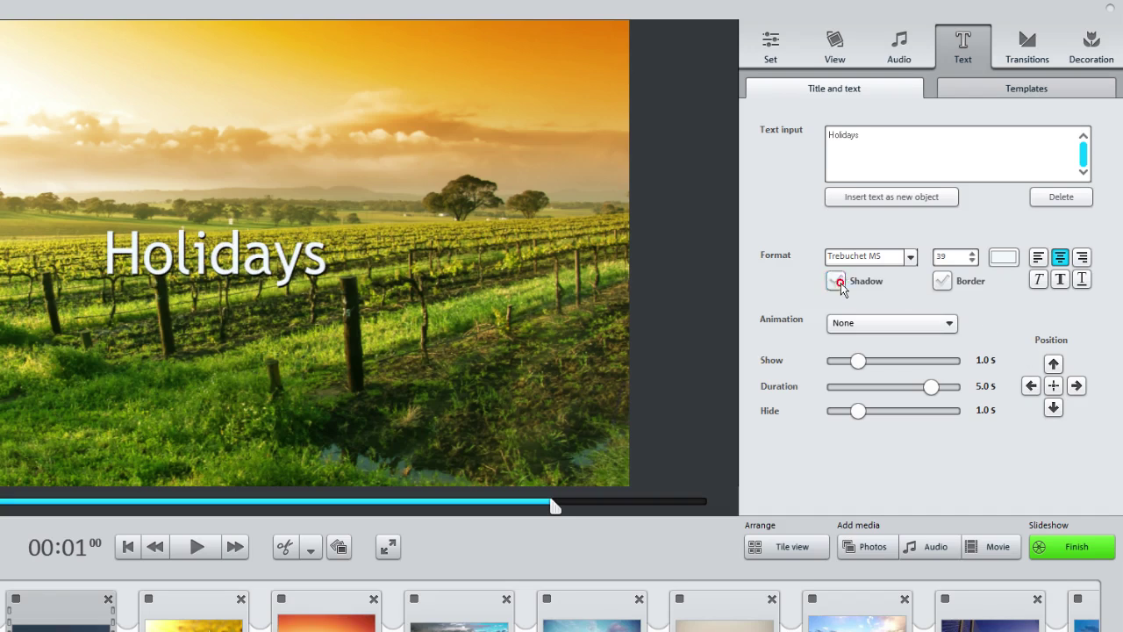
left_click(836, 280)
left_click(942, 280)
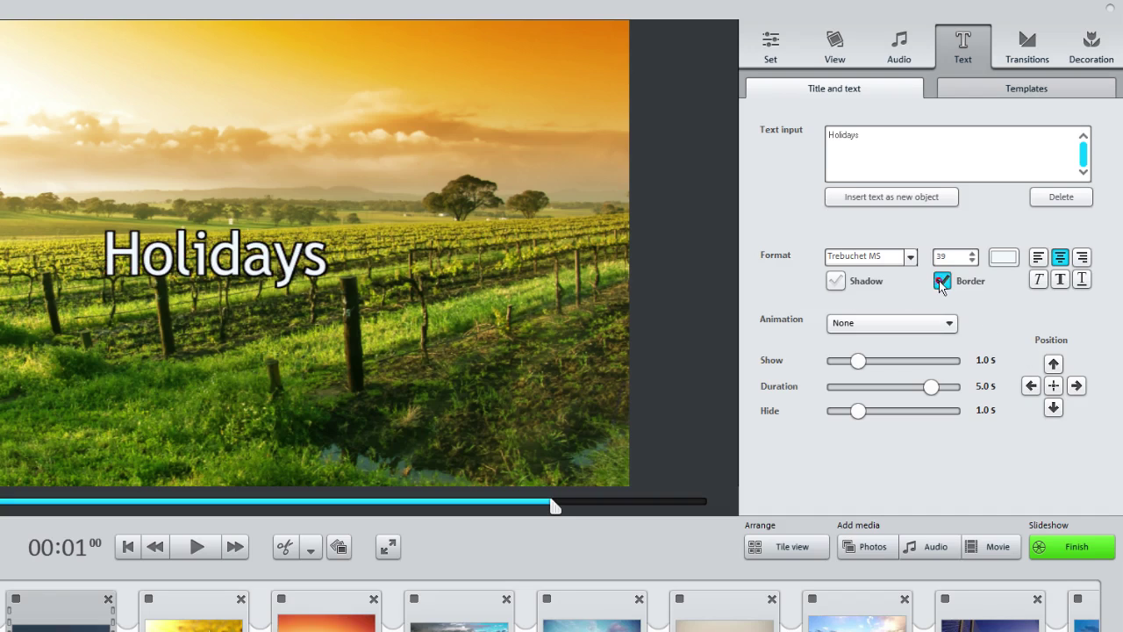
left_click(941, 280)
left_click(836, 281)
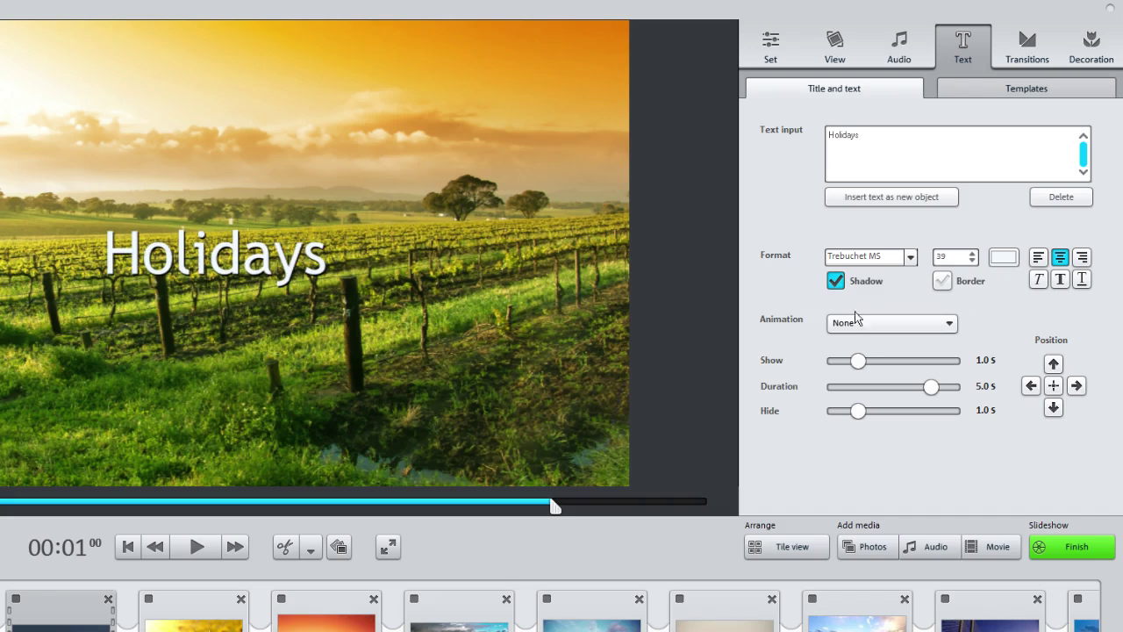
left_click_drag(856, 362, 849, 365)
mouse_move(931, 388)
left_mouse_down()
mouse_move(877, 392)
mouse_move(919, 391)
left_mouse_up()
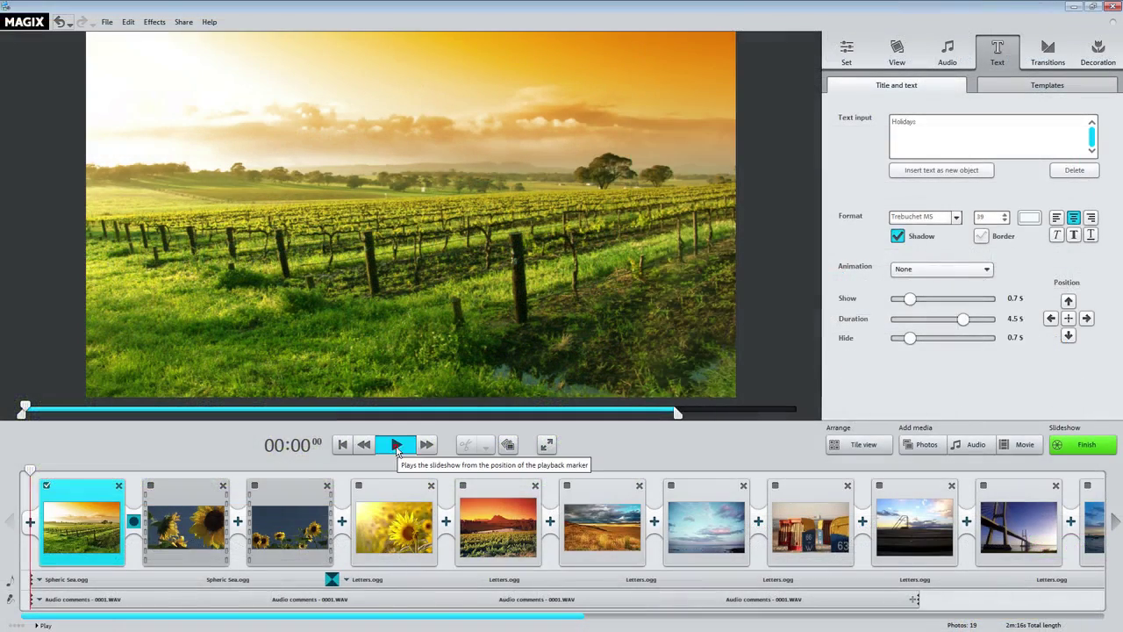
Preview the slideshow with the title, then delete the Holidays title from the vineyard photo.
left_click(396, 445)
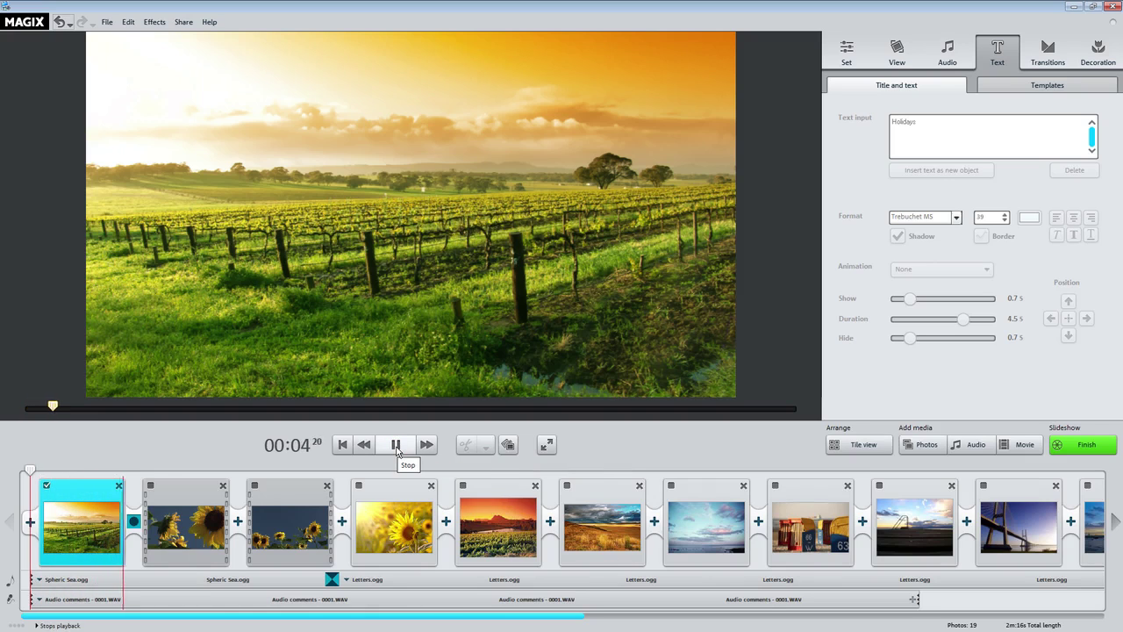
left_click(396, 445)
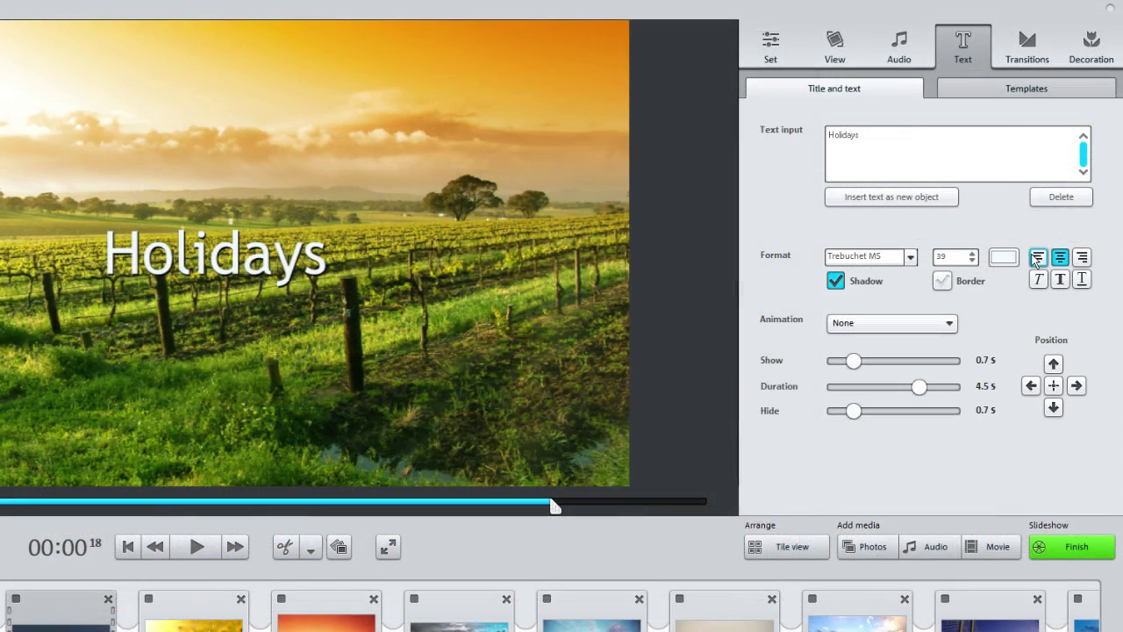
left_click(1065, 198)
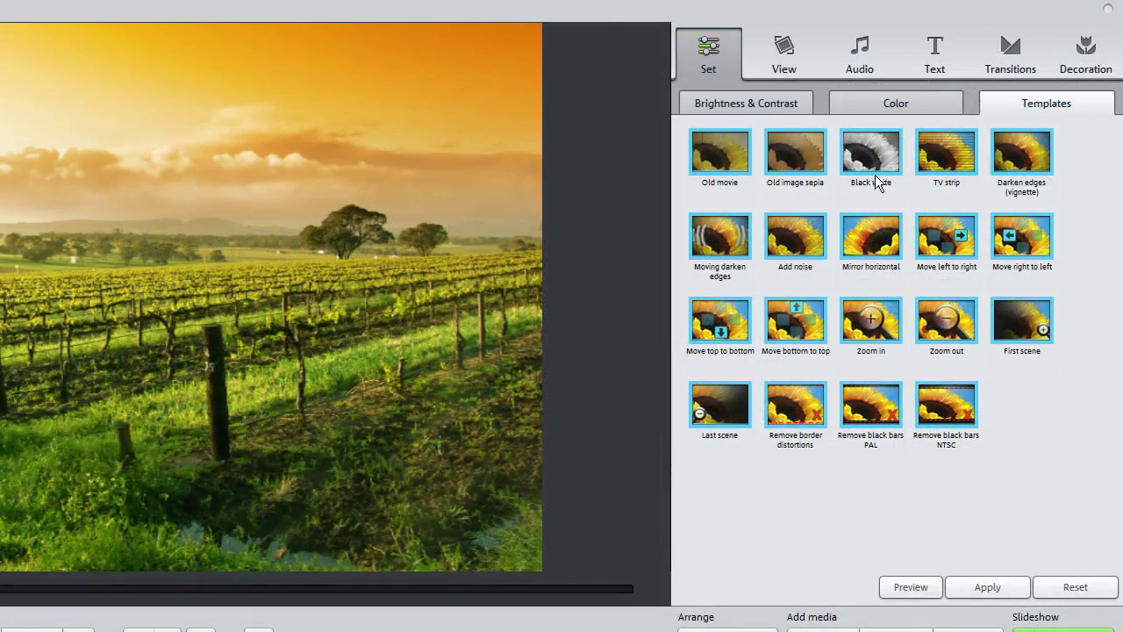
Apply Black white to the vineyard photo and Zoom in to the sunflower photo, then replay from the start.
left_click(883, 165)
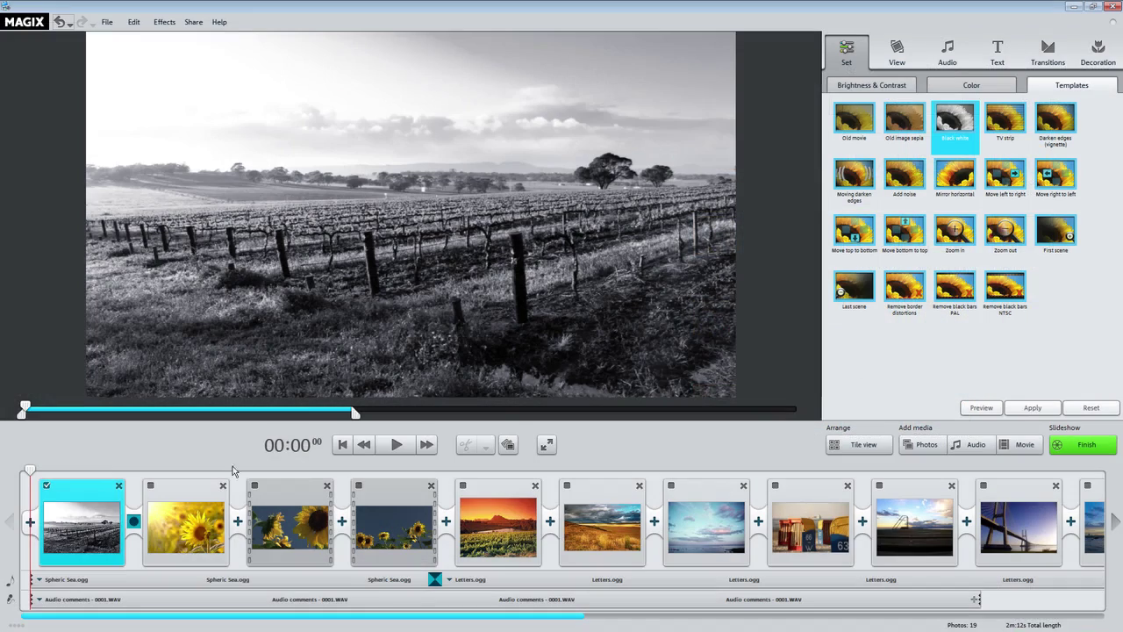
left_click(192, 500)
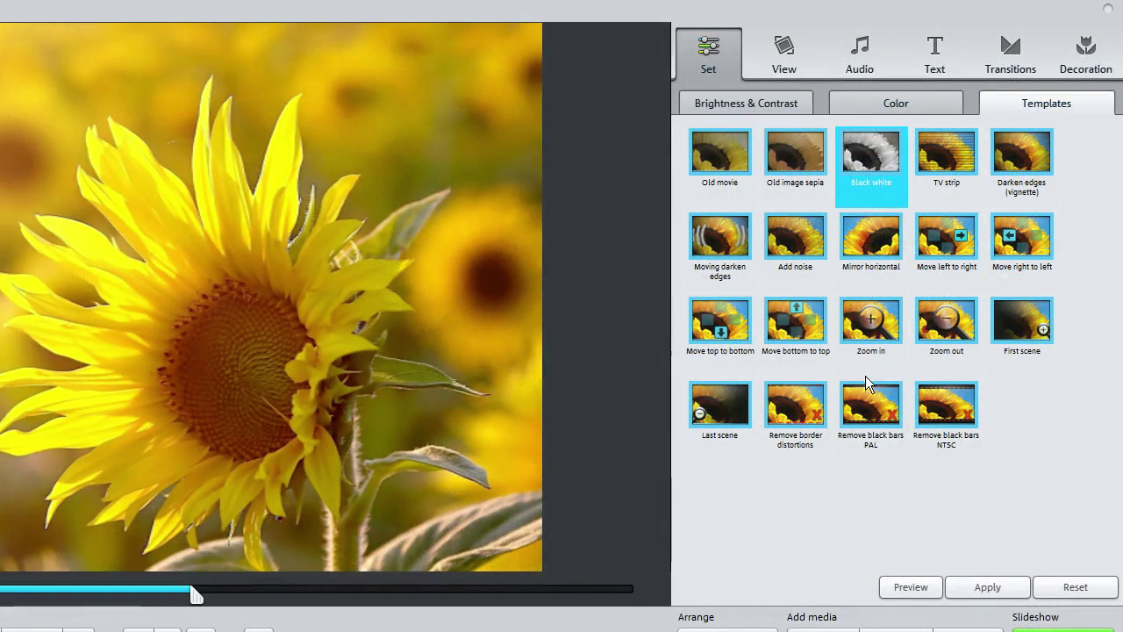
left_click(890, 336)
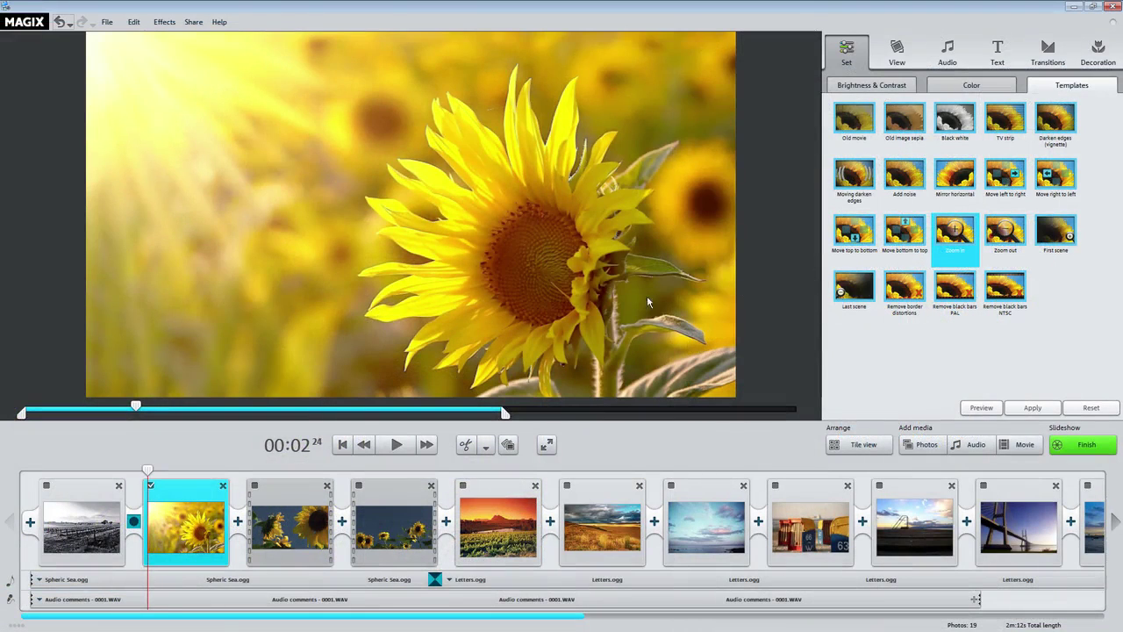
left_click(341, 445)
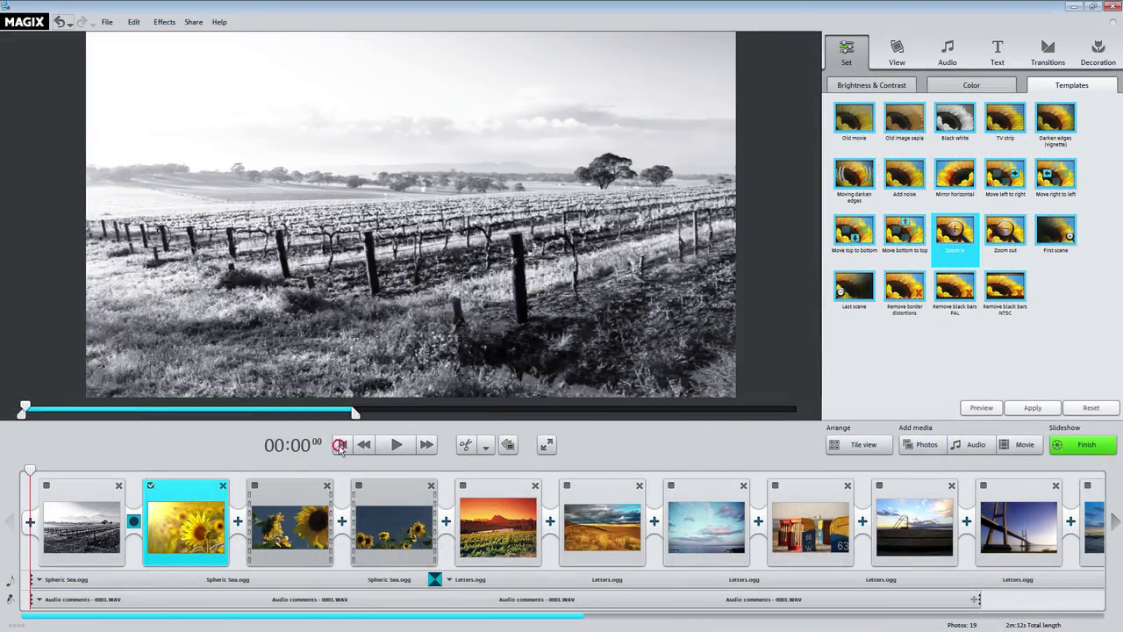
left_click(396, 446)
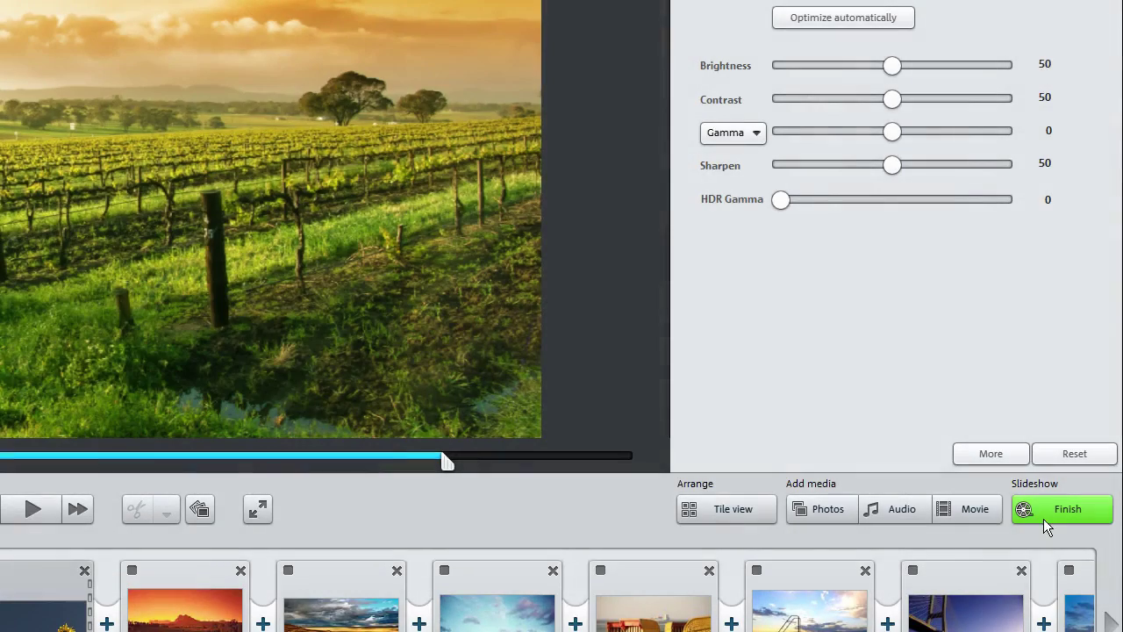
Go to Finish and choose Burn to disc/Save to SD card for DVD export.
left_click(1047, 517)
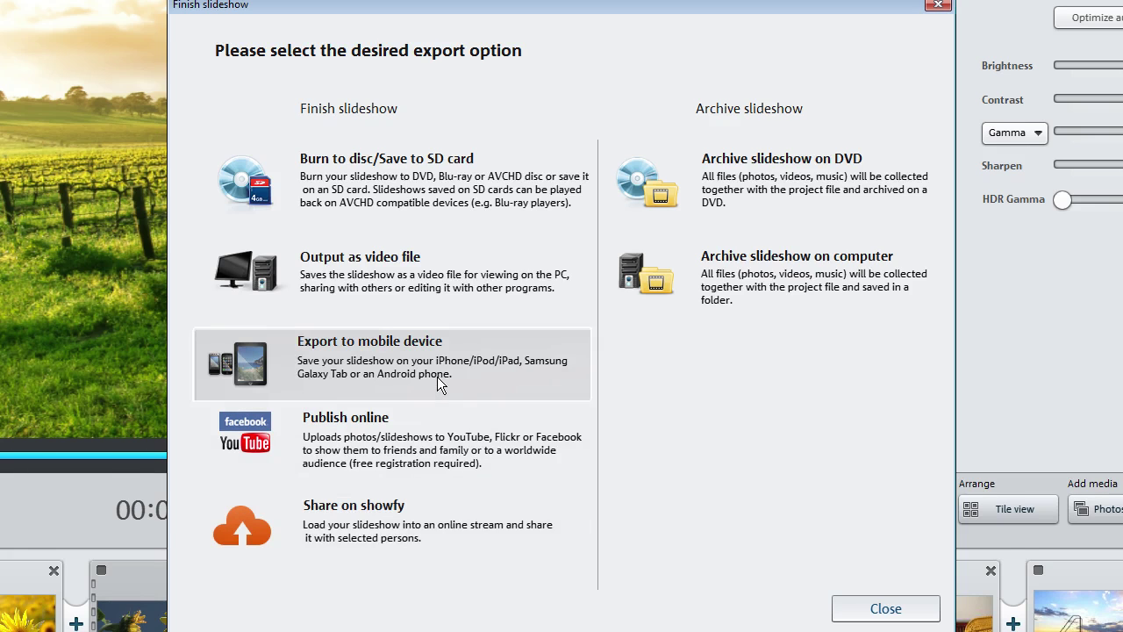
left_click(429, 208)
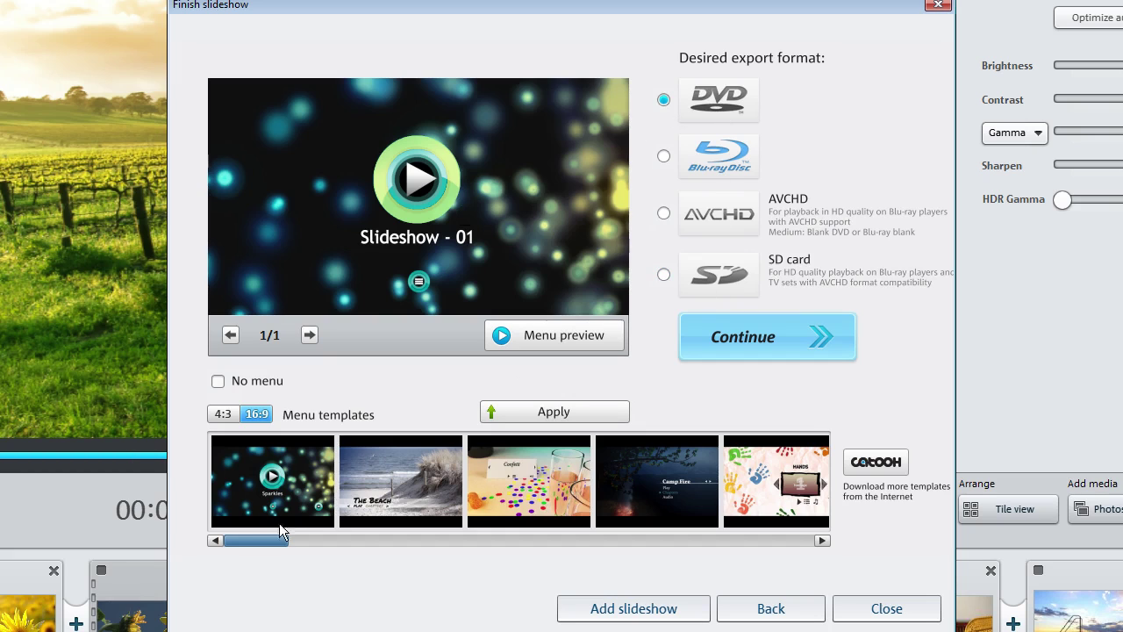
Apply 'The Beach' template to the DVD menu and preview its animation.
left_click_drag(257, 546, 668, 547)
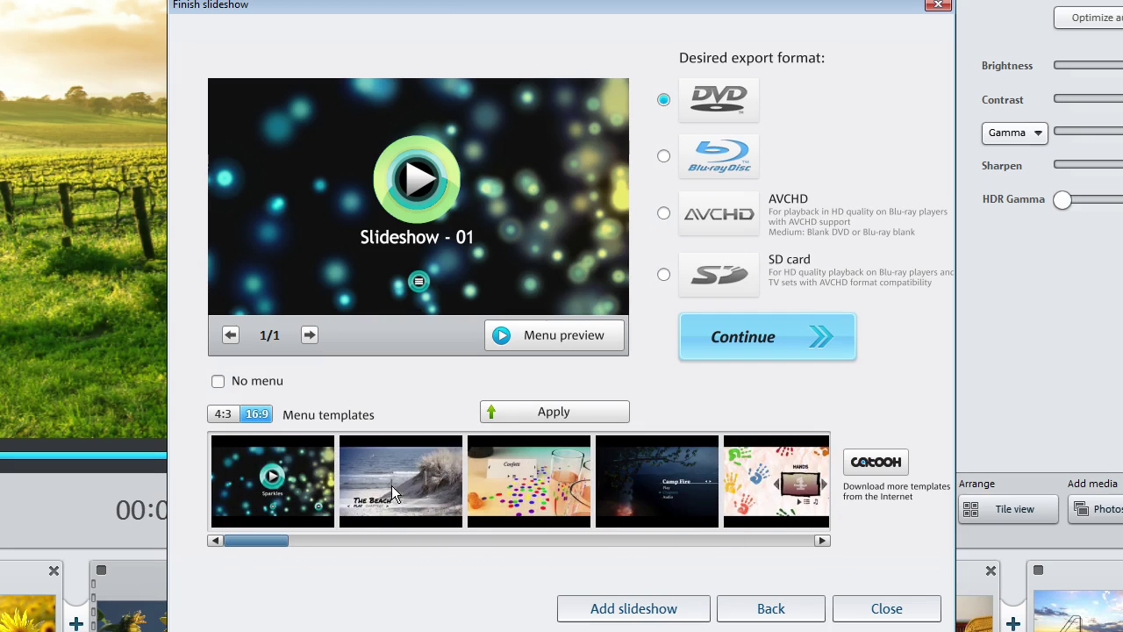
left_click(394, 482)
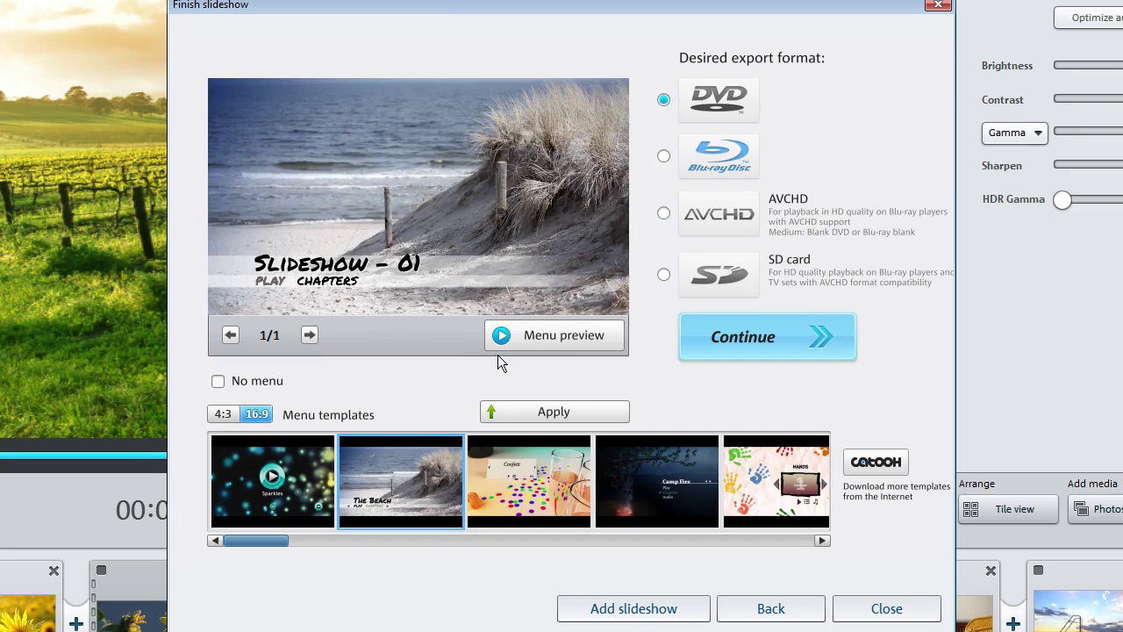
left_click(532, 342)
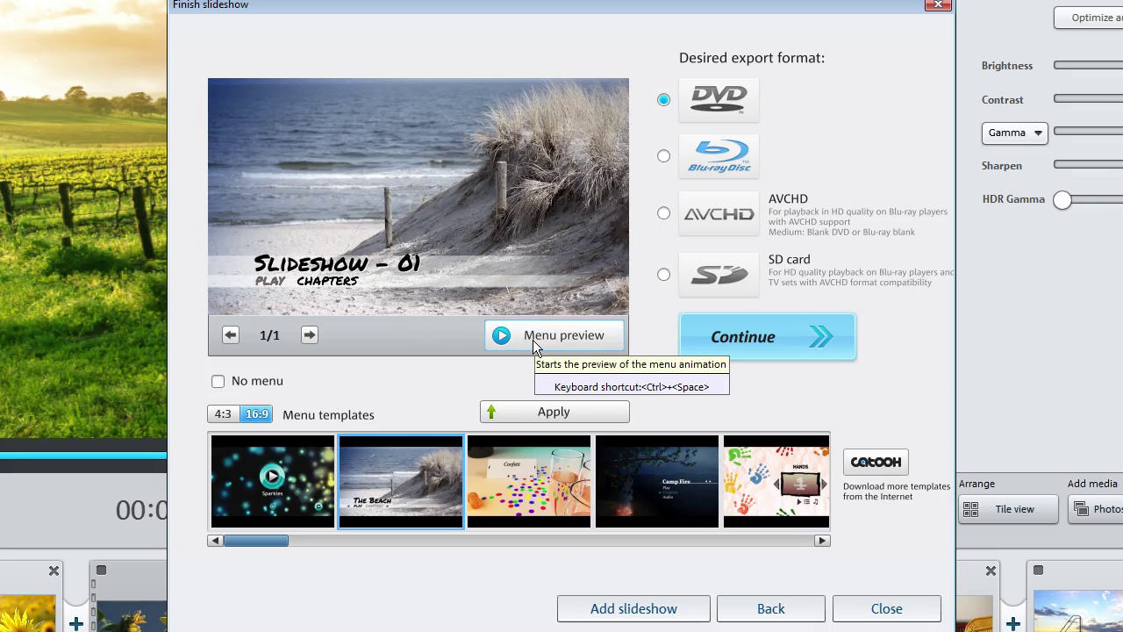
Change the beach menu's title text to 'Holidays 2012' and continue on to saving.
double_click(335, 267)
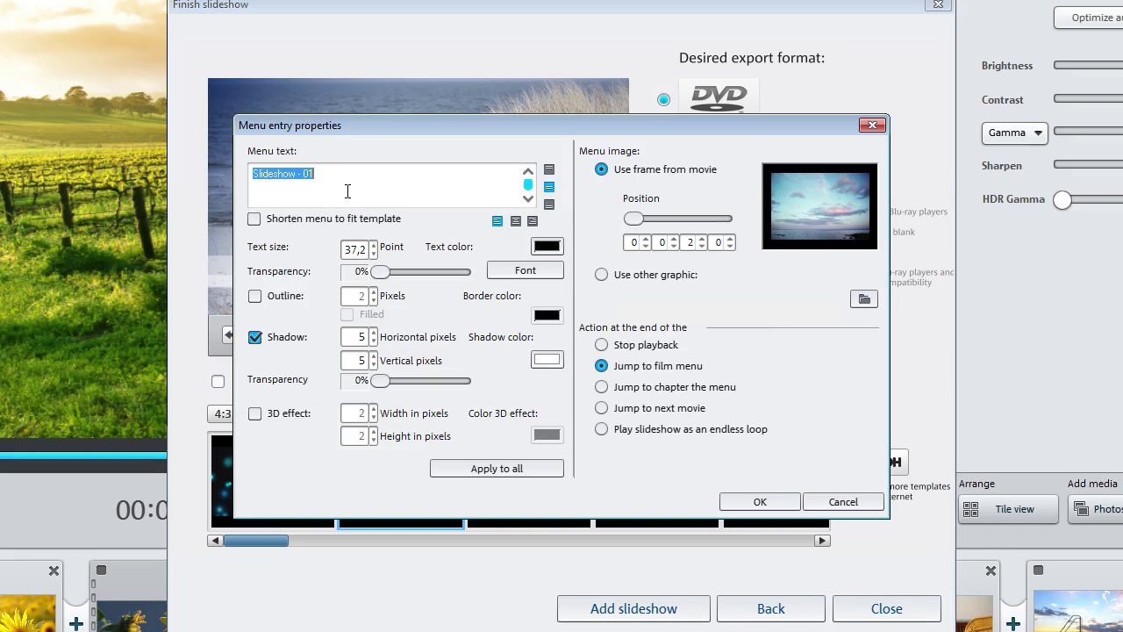
type("Ho")
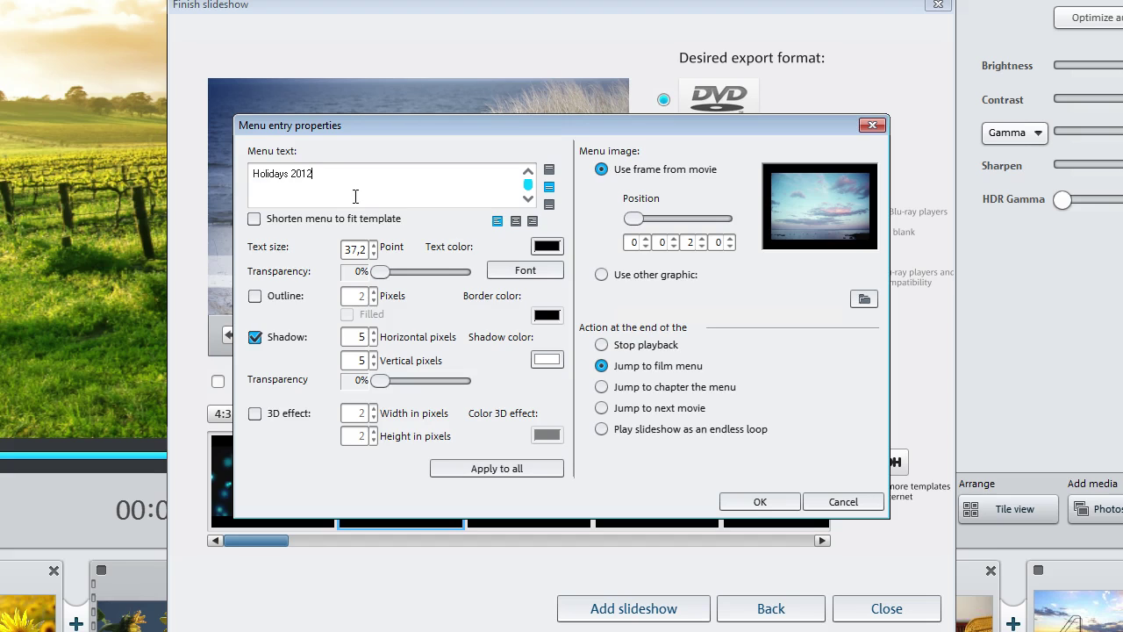
left_click(760, 502)
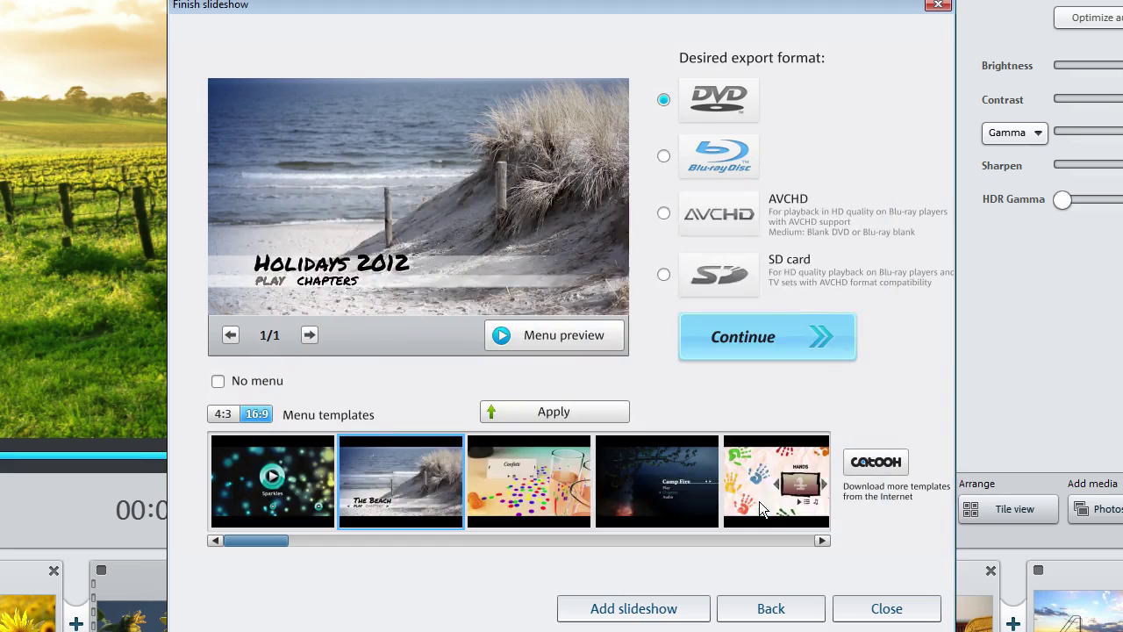
left_click(773, 343)
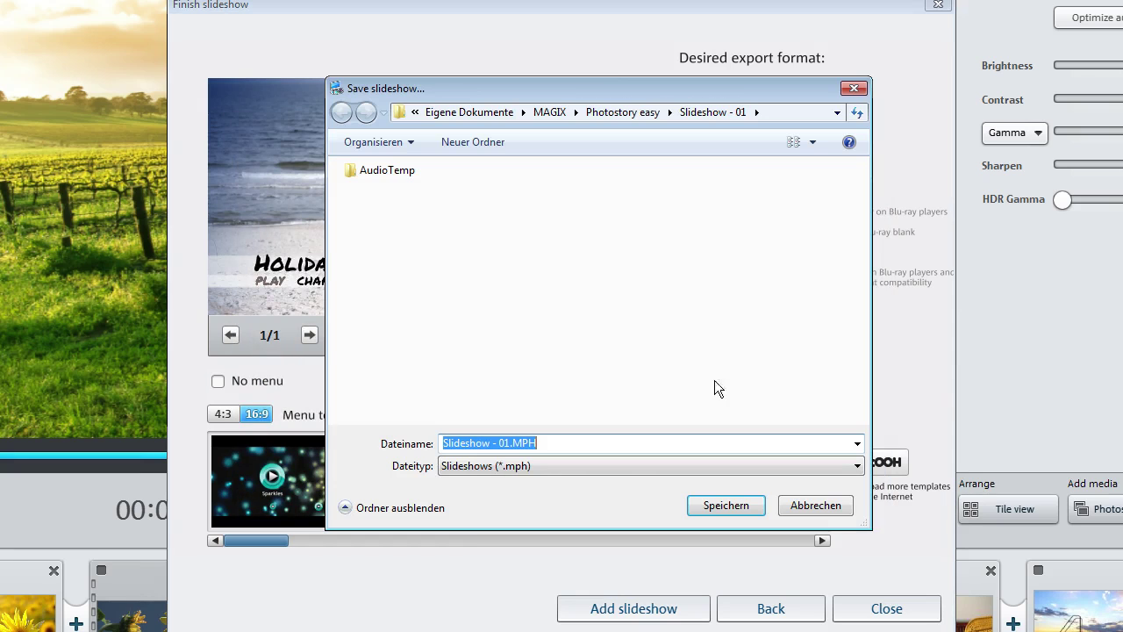
Save the slideshow file under the name 'Holidays 2012'.
type("Holidays 2012")
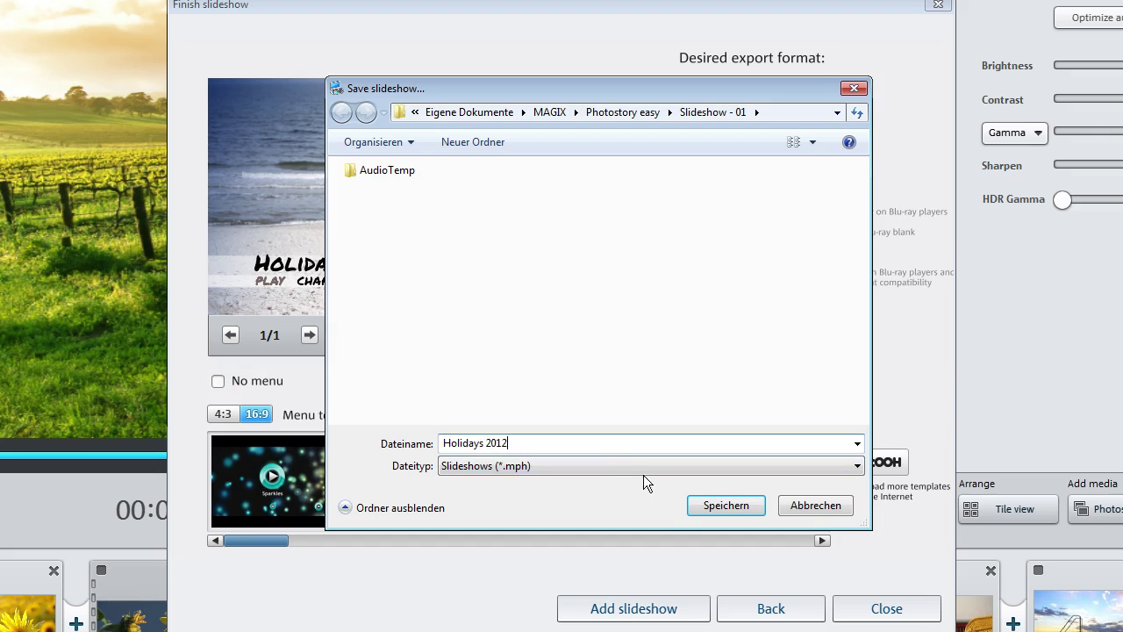
left_click(717, 505)
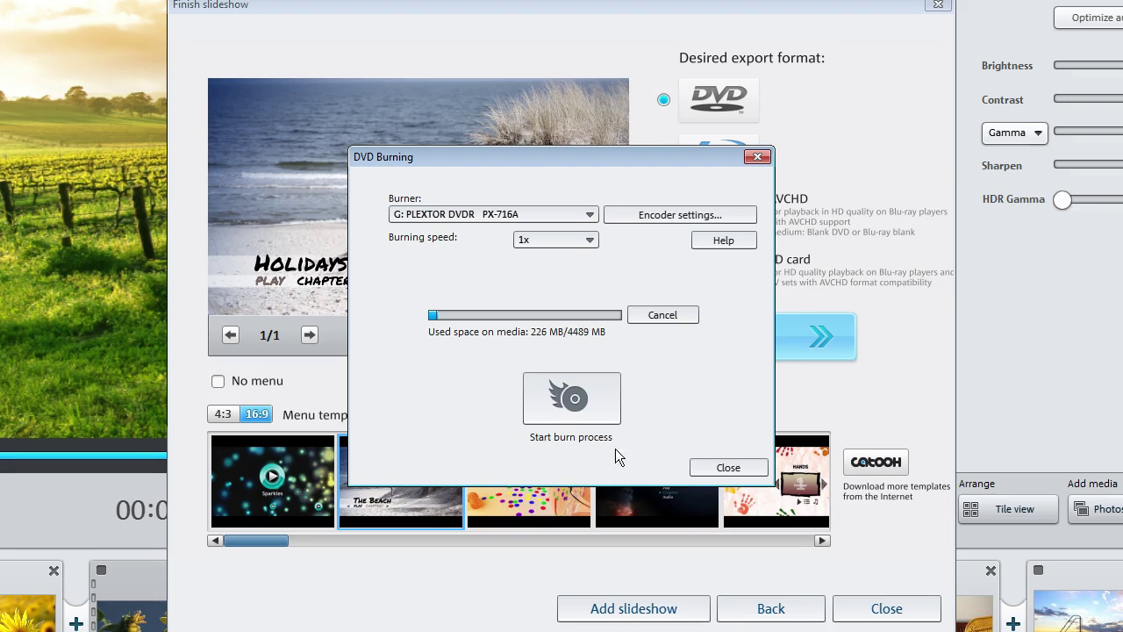
Start burning the slideshow to DVD from the DVD Burning window.
left_click(596, 401)
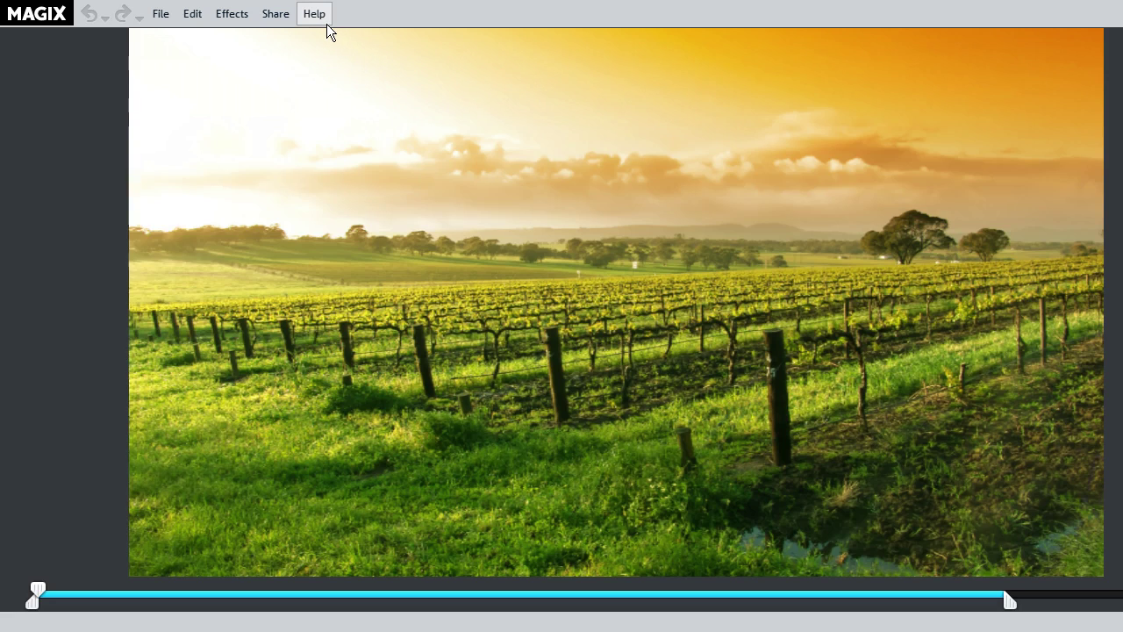
Search the help index for 'Editing' and open the Editing audio objects and Editing photos topics.
left_click(327, 24)
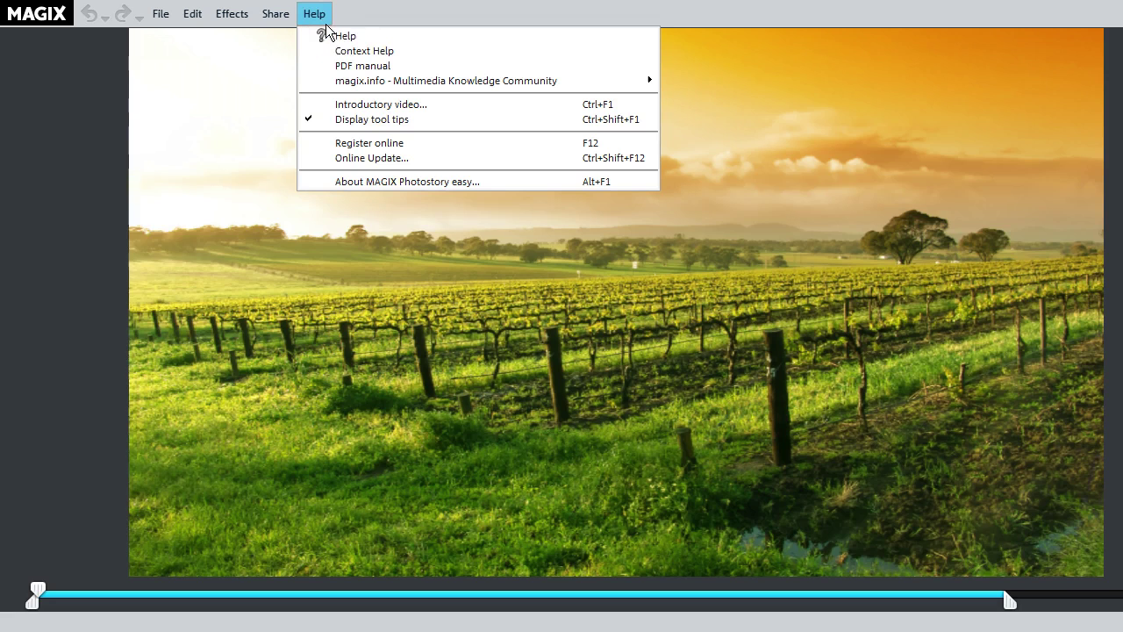
left_click(389, 37)
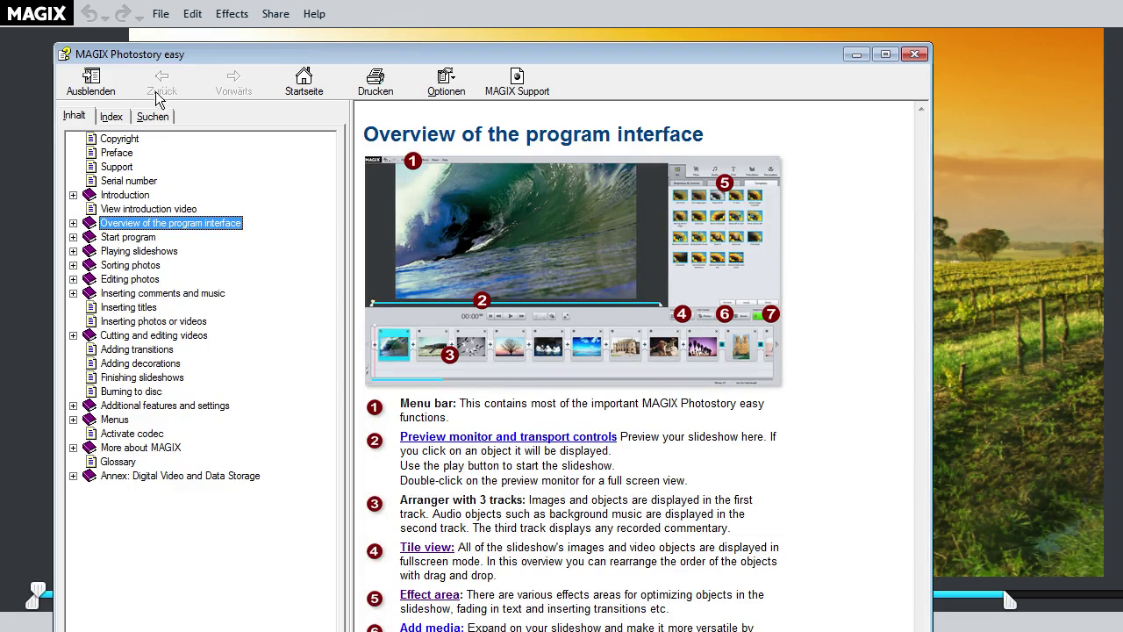
left_click(112, 115)
type("Editing")
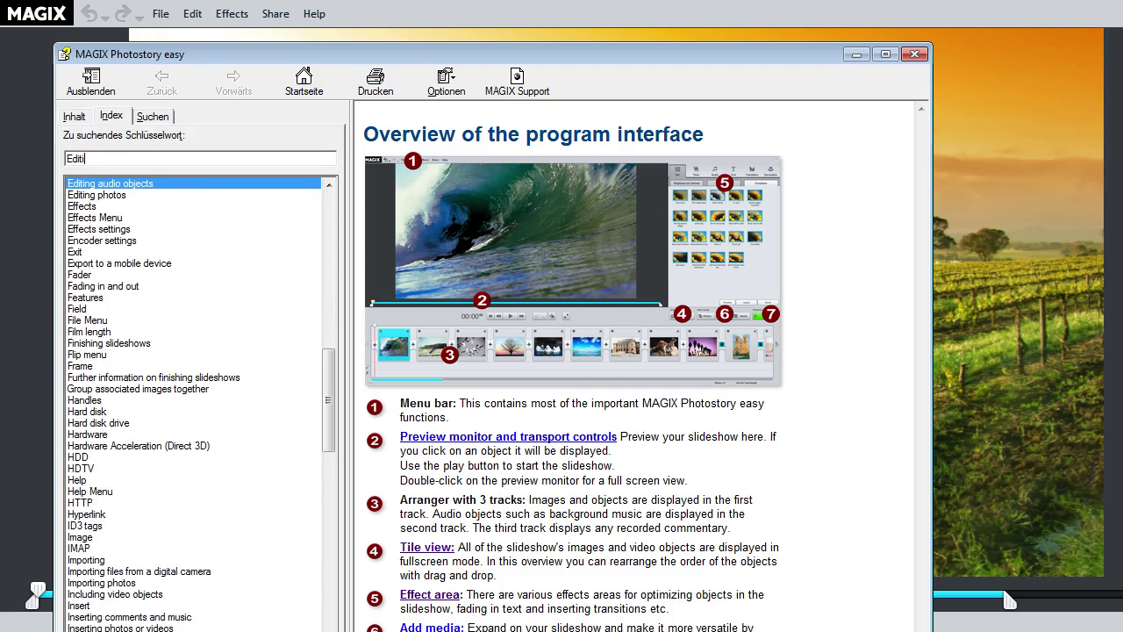
double_click(133, 185)
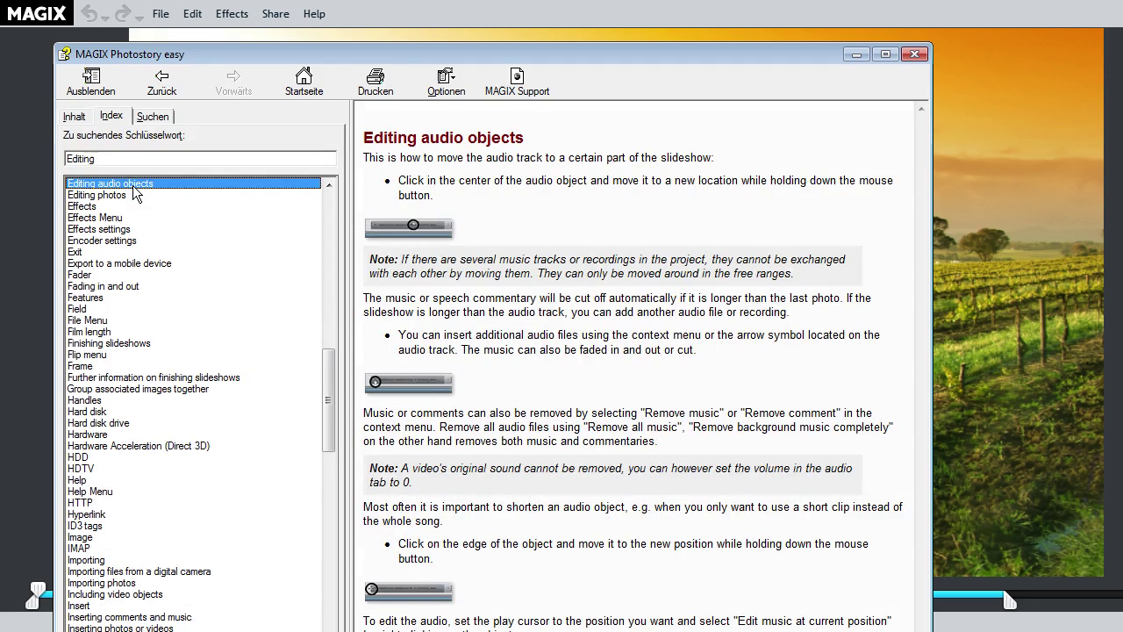
double_click(130, 196)
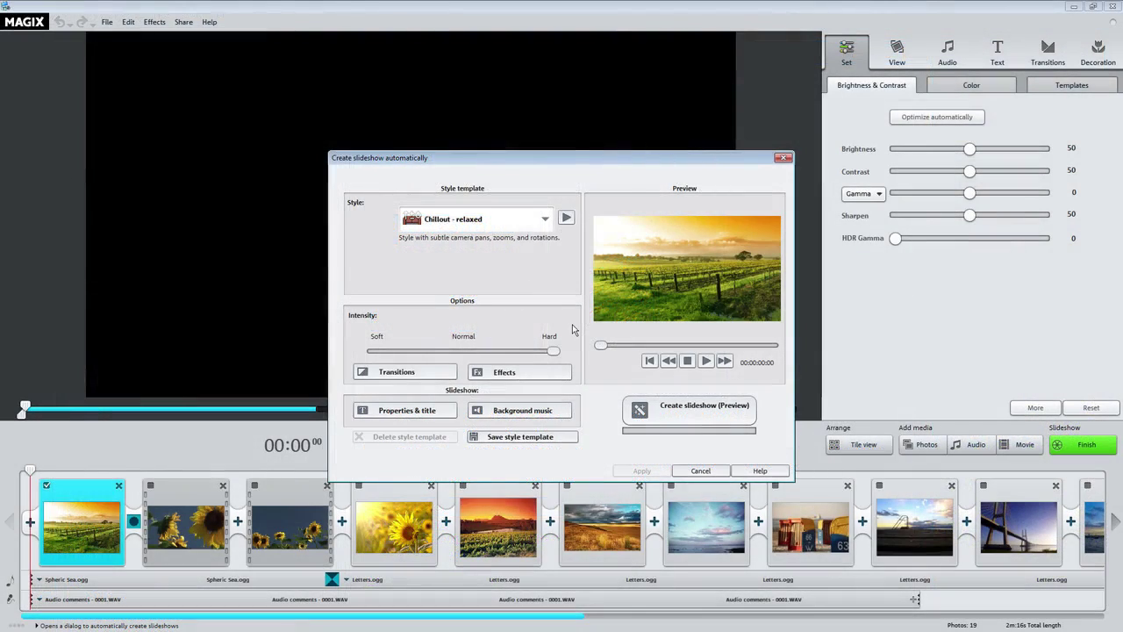
Show the F1 context help for the Create slideshow automatically dialog.
key("F1")
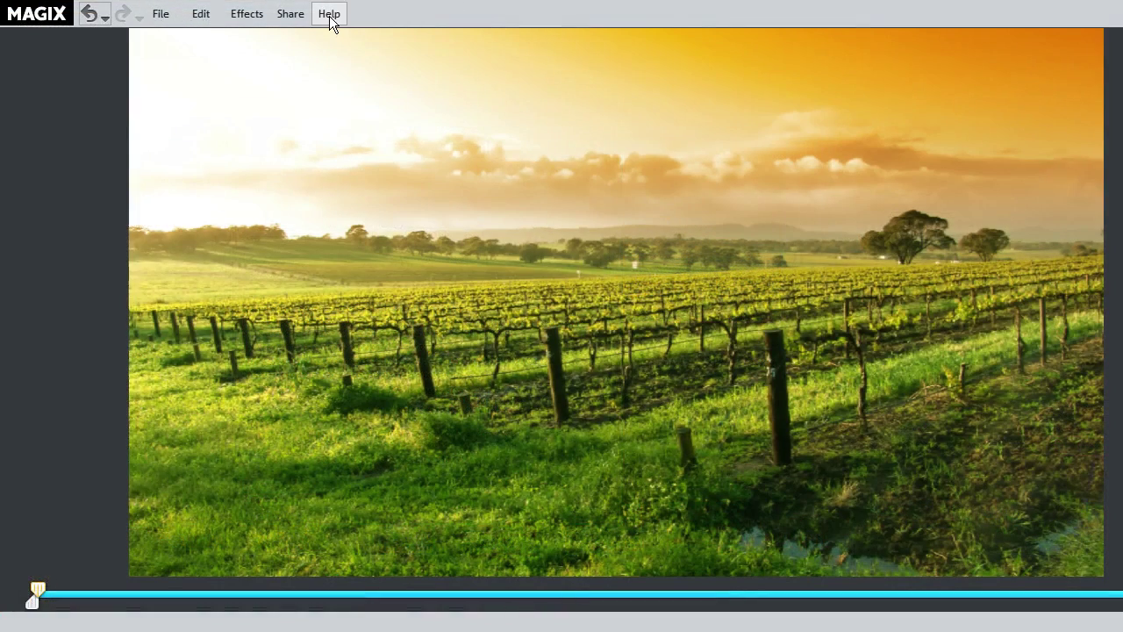
left_click(329, 16)
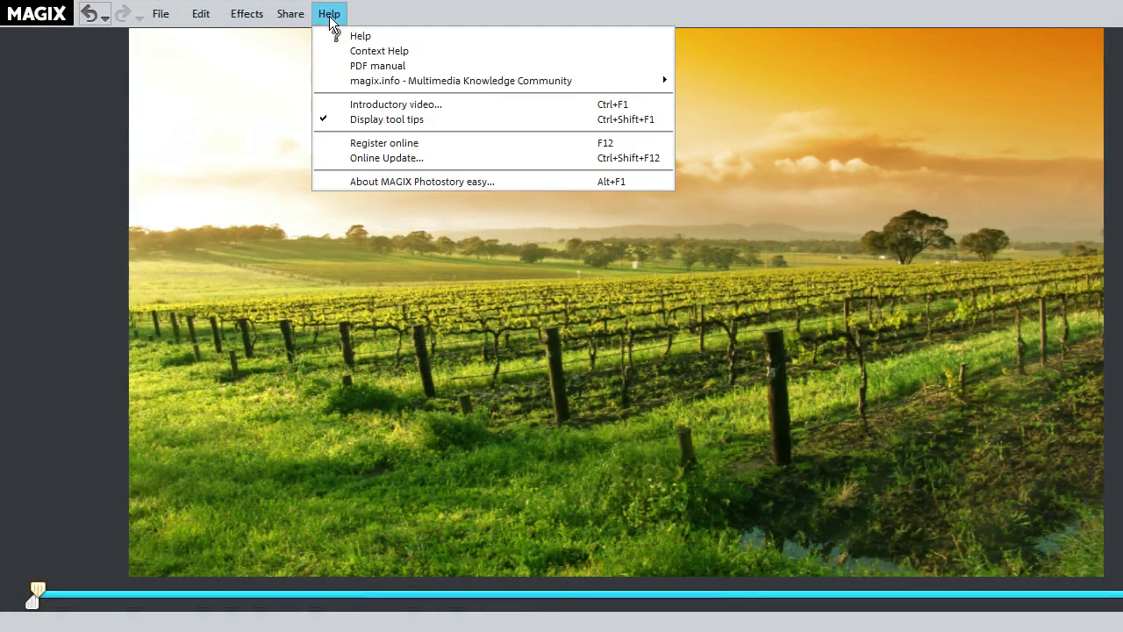
mouse_move(432, 88)
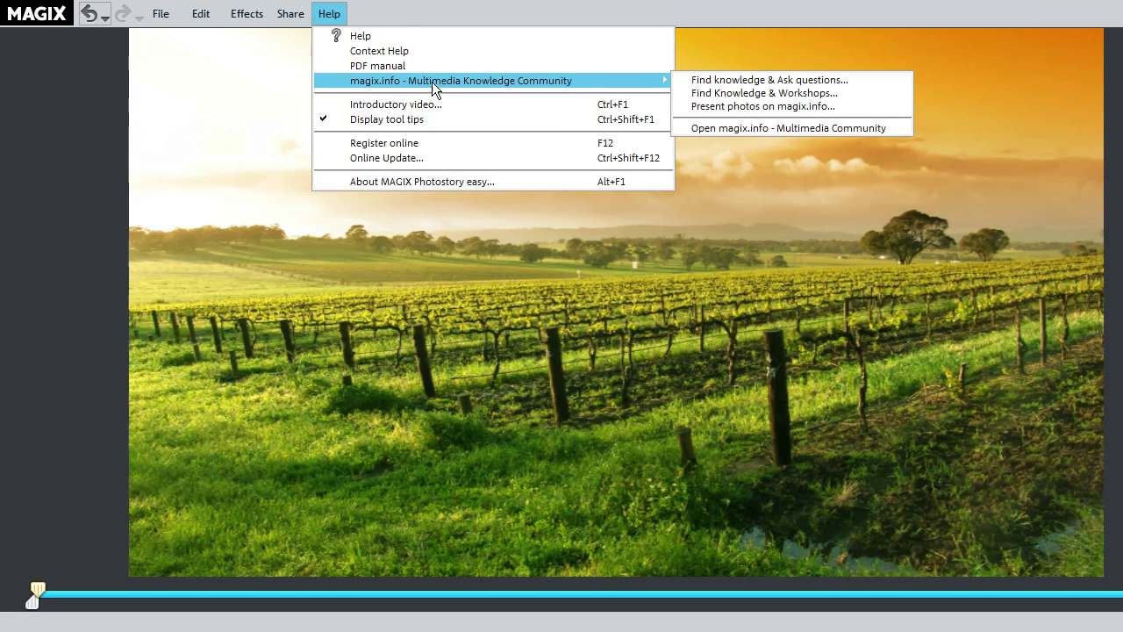